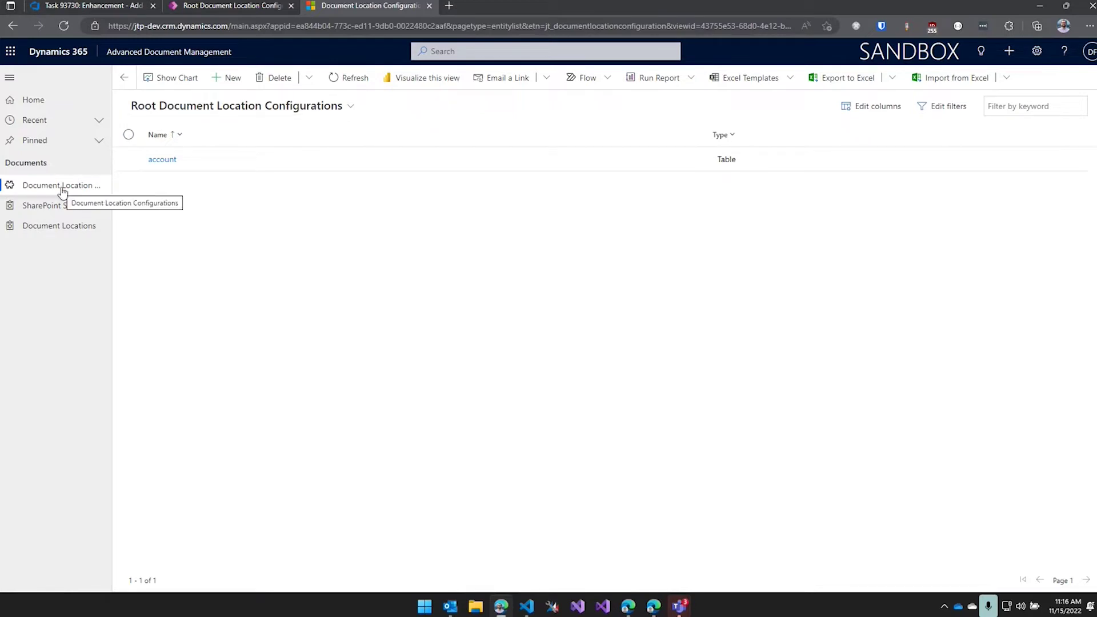
# Open the account root document location configuration record.
pyautogui.click(163, 159)
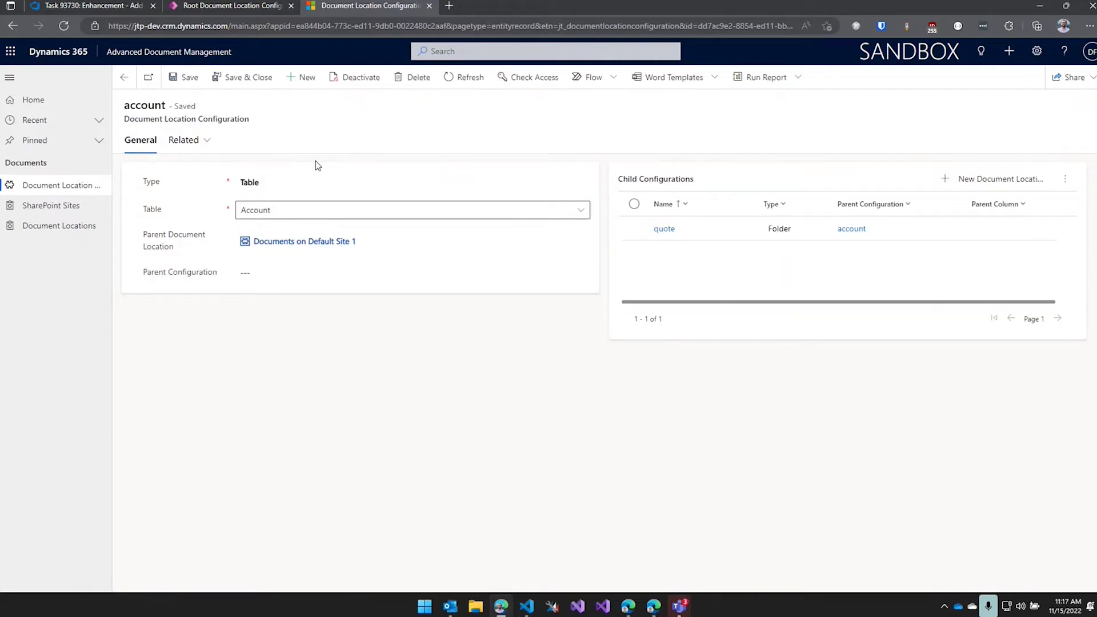
# Review the Type choices, keeping Table, and browse Parent Document Location options without changing them.
pyautogui.click(289, 181)
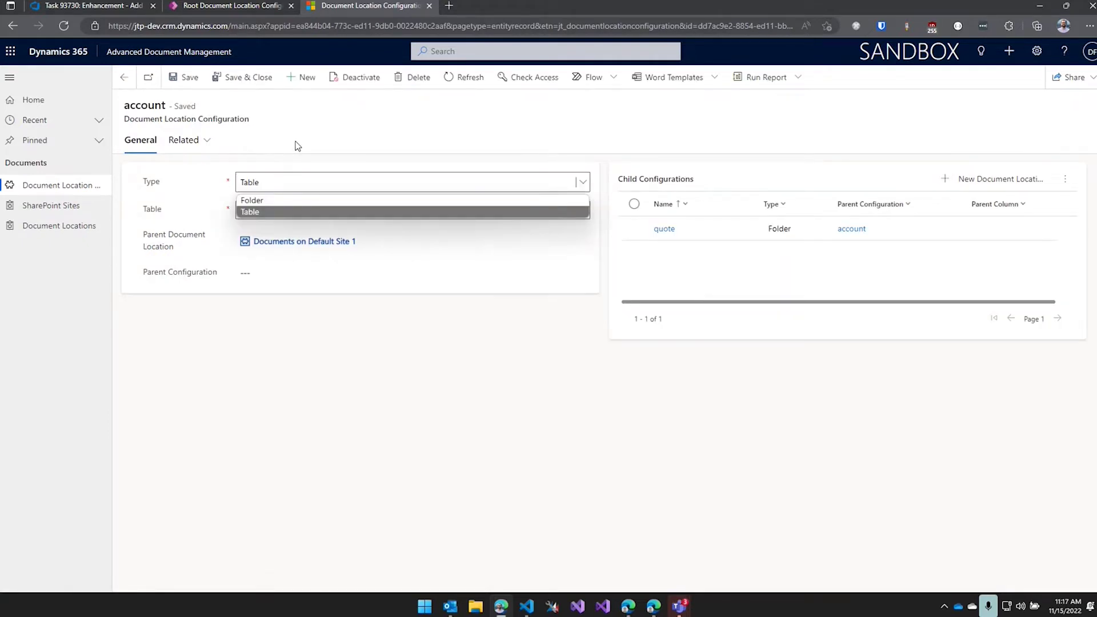
pyautogui.click(298, 141)
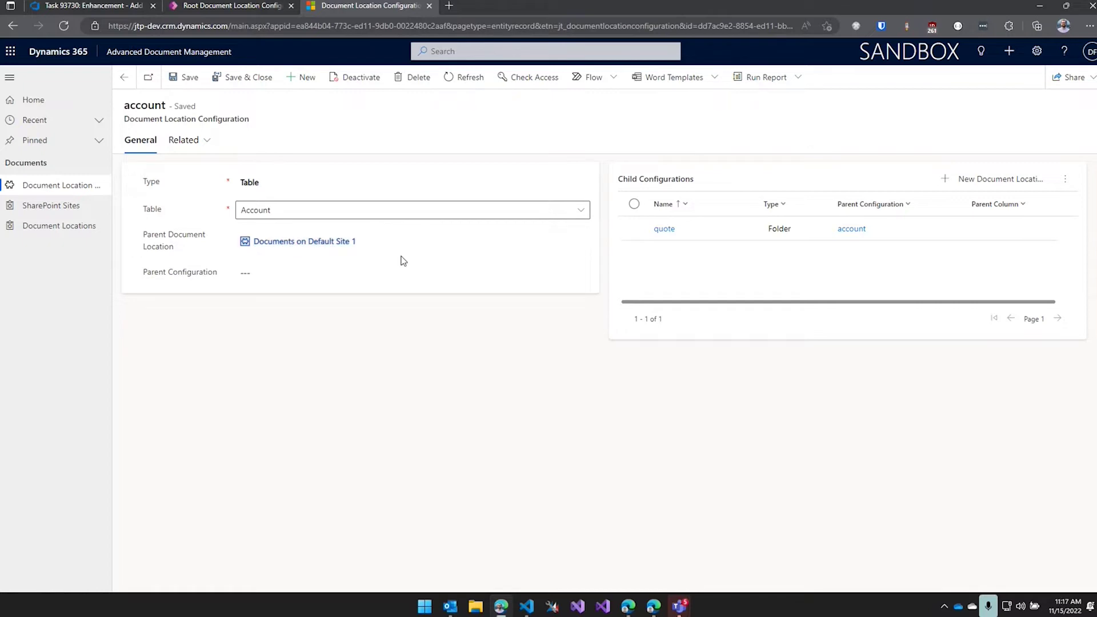
pyautogui.click(581, 242)
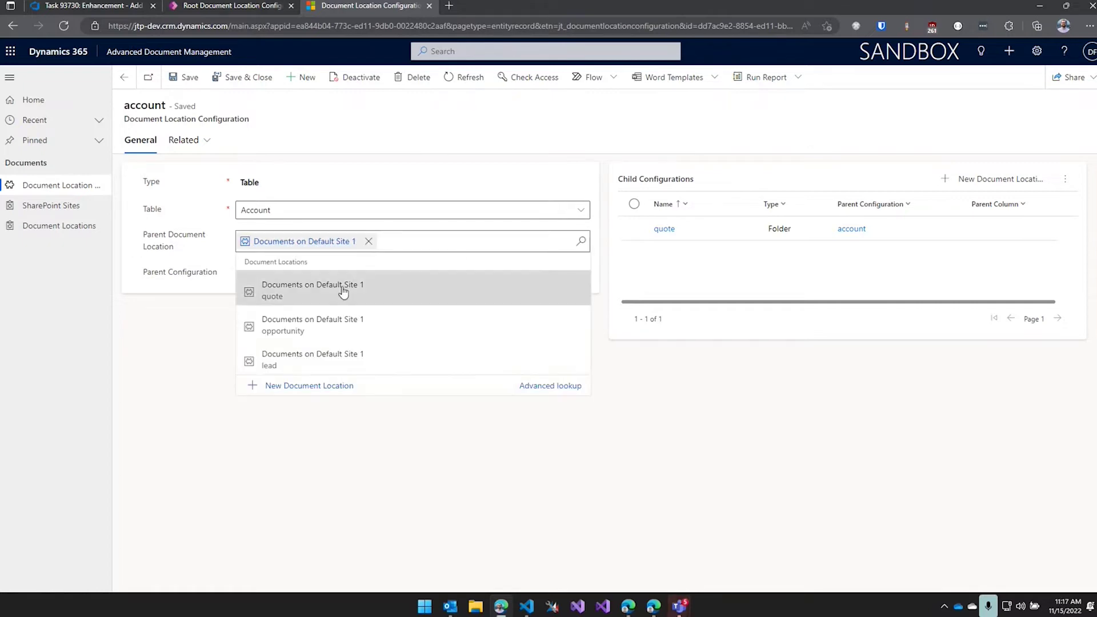
pyautogui.click(160, 357)
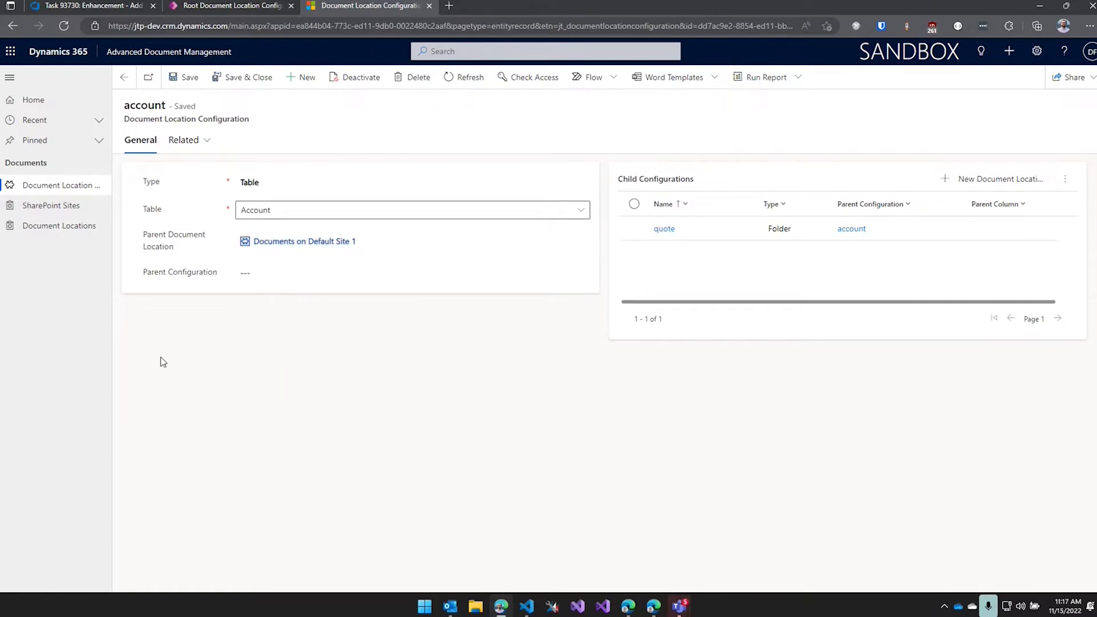
# Open the Documents on Default Site 1 parent location, then return to the account configuration.
pyautogui.click(312, 247)
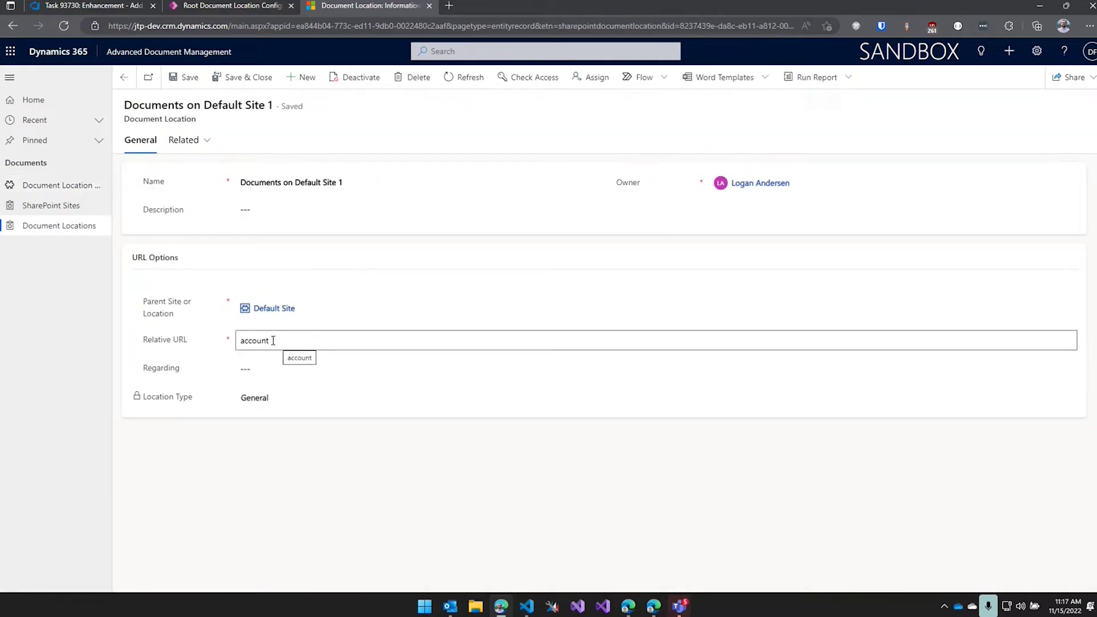
pyautogui.hotkey('ctrl', 'shift', 'm')
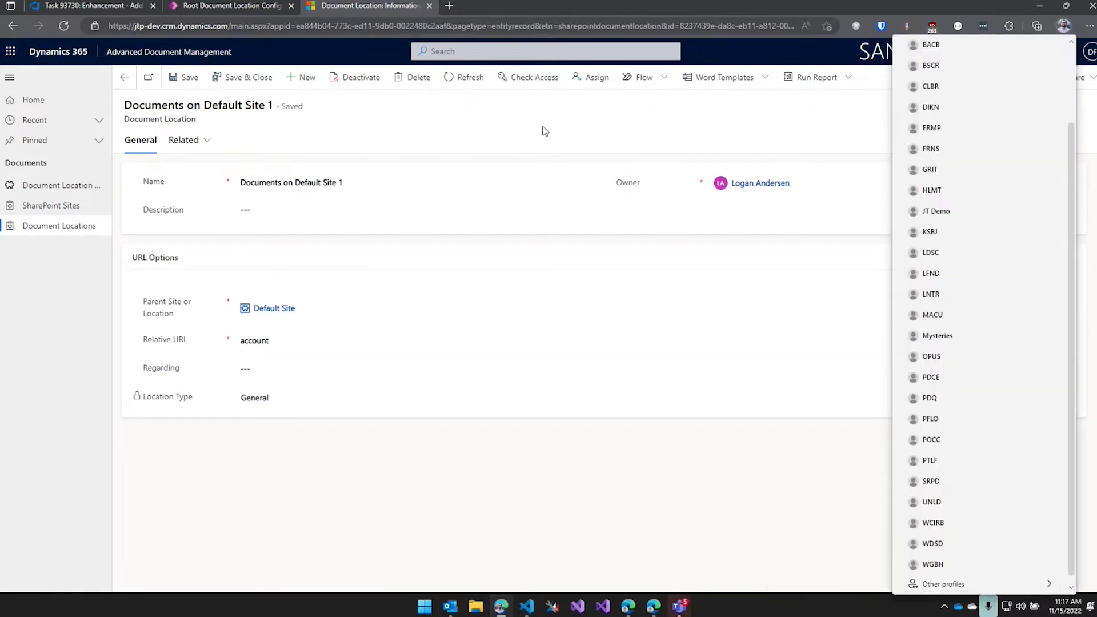
pyautogui.press('Escape')
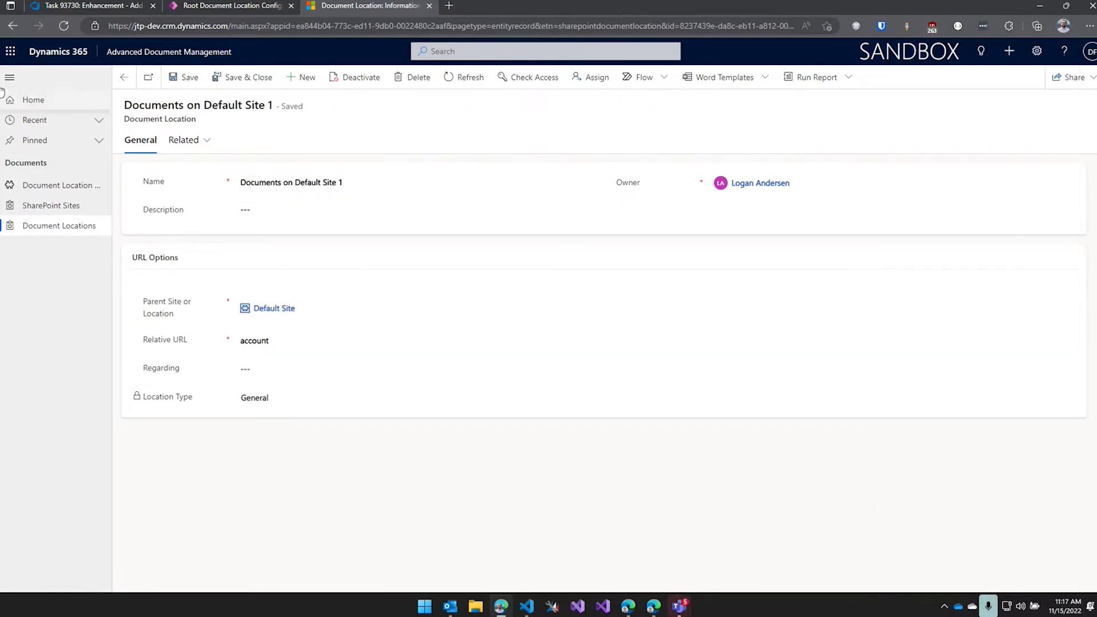
pyautogui.click(12, 26)
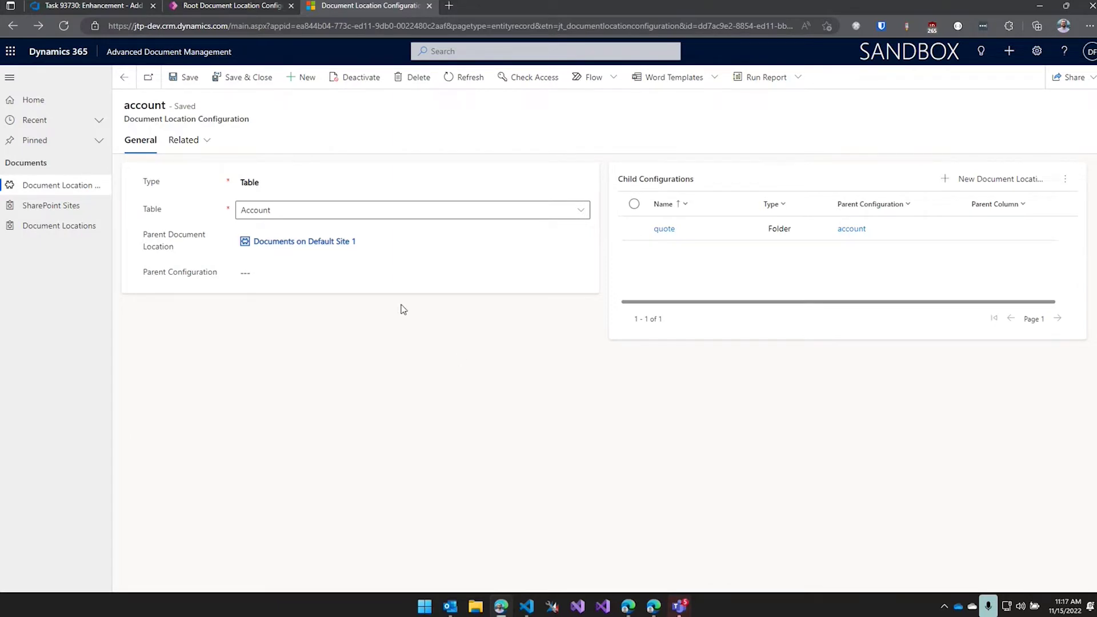
# Open the quote folder child, then its quote table child, and review Parent Column choices unchanged.
pyautogui.click(662, 232)
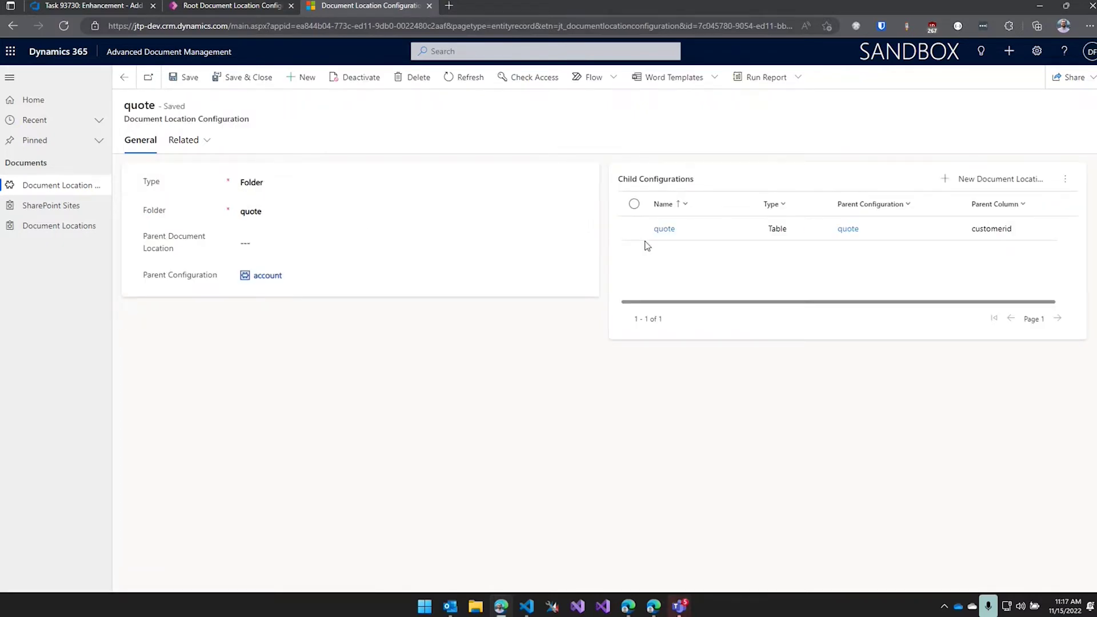
pyautogui.click(660, 231)
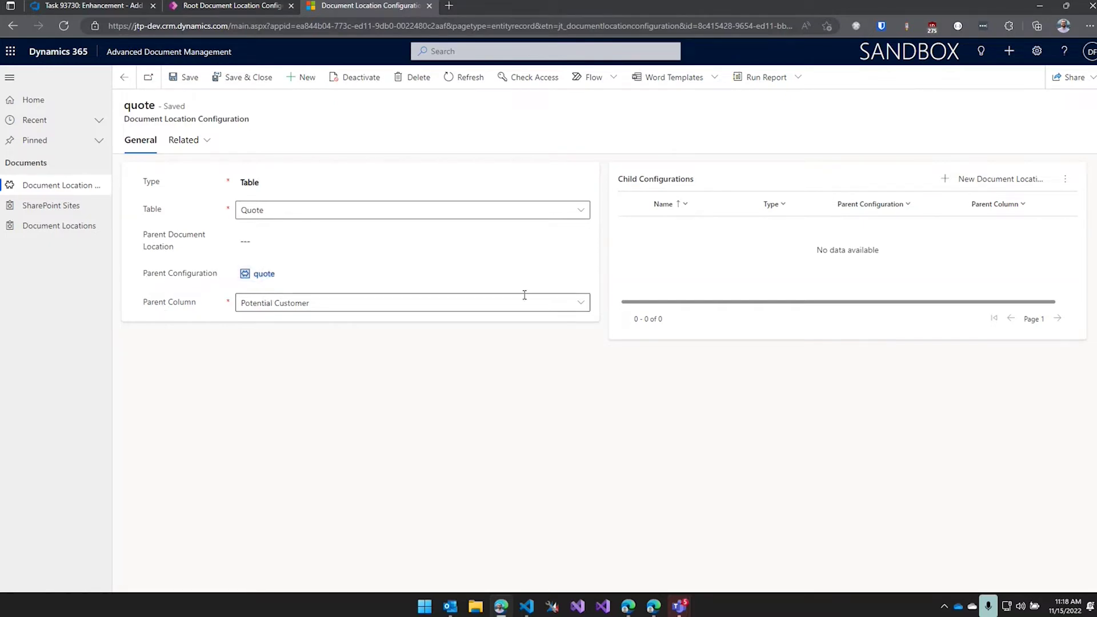
pyautogui.click(581, 304)
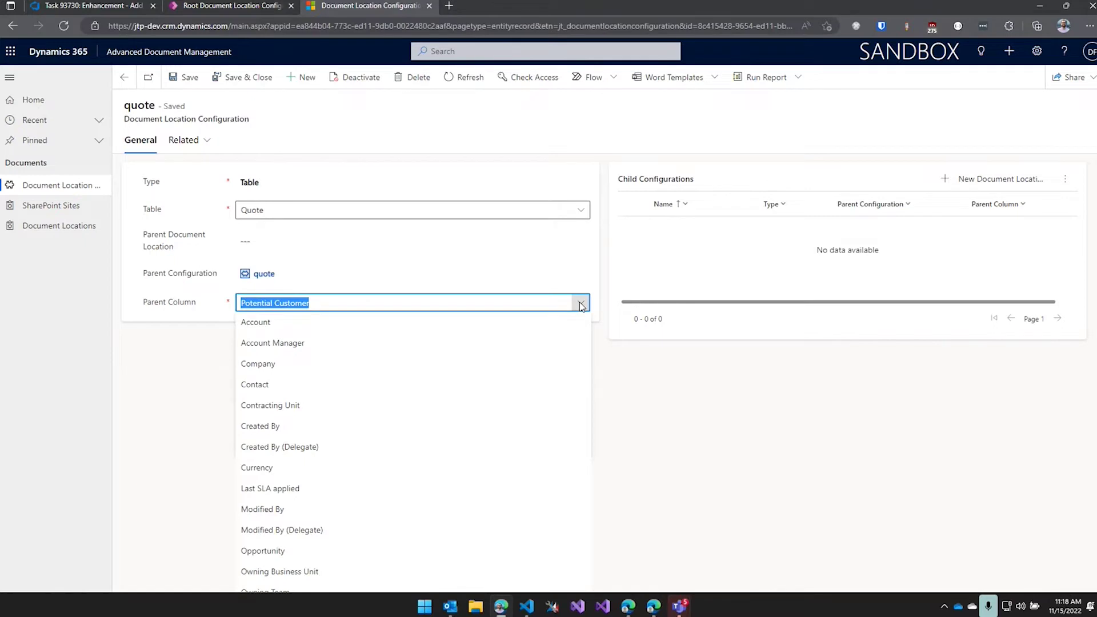
pyautogui.click(183, 370)
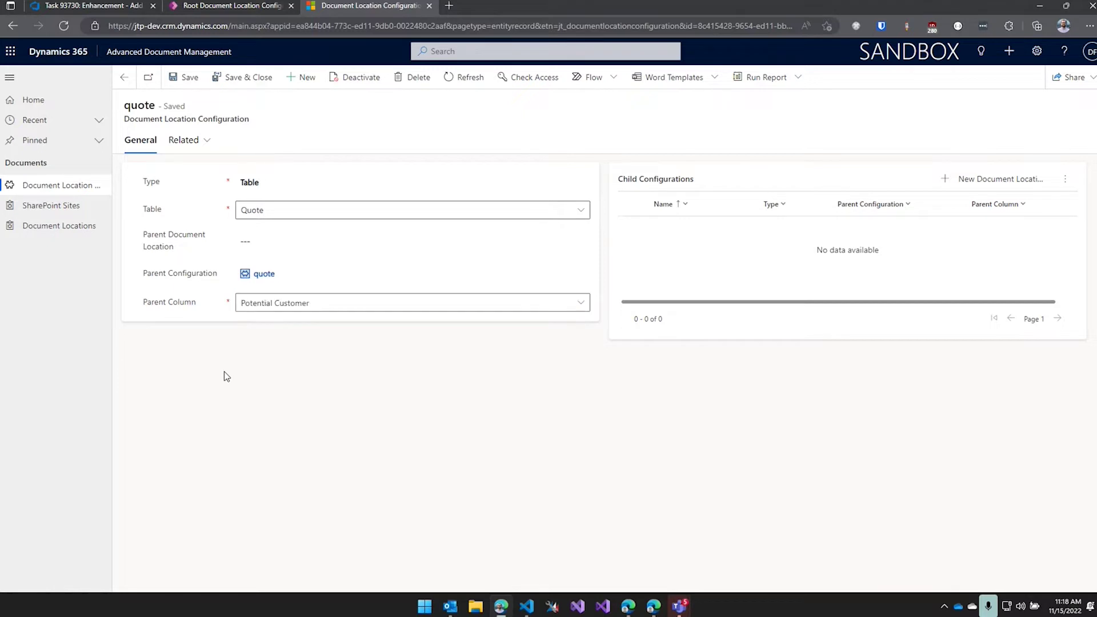
# Go back through the quote folder configuration to the account configuration.
pyautogui.hotkey('ctrl', 'shift', 'm')
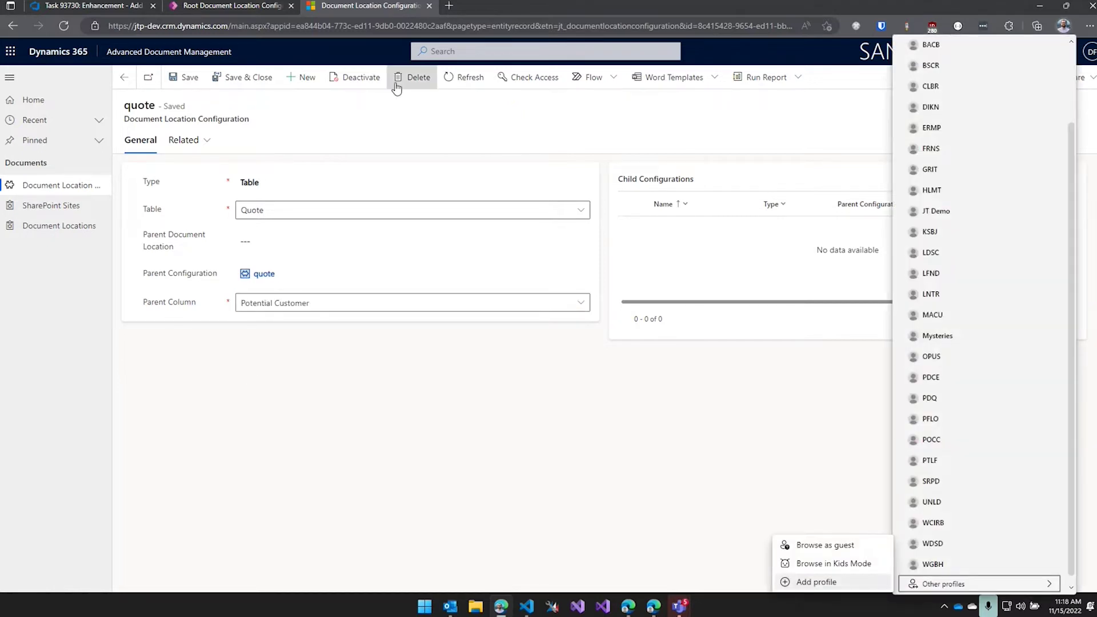
pyautogui.press('Escape')
pyautogui.click(10, 30)
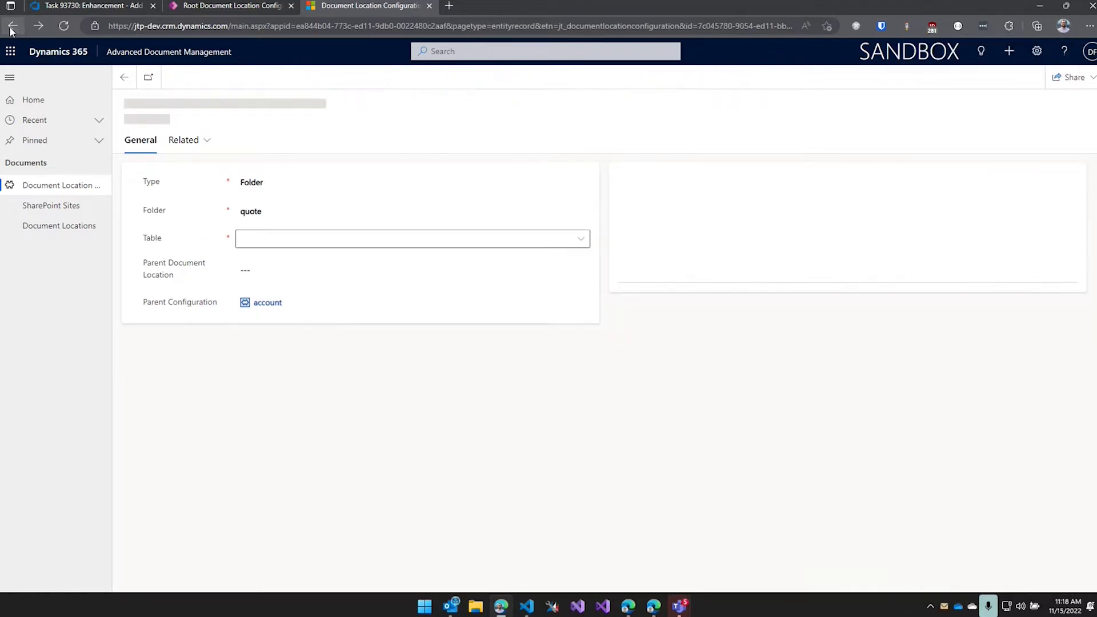
pyautogui.click(10, 30)
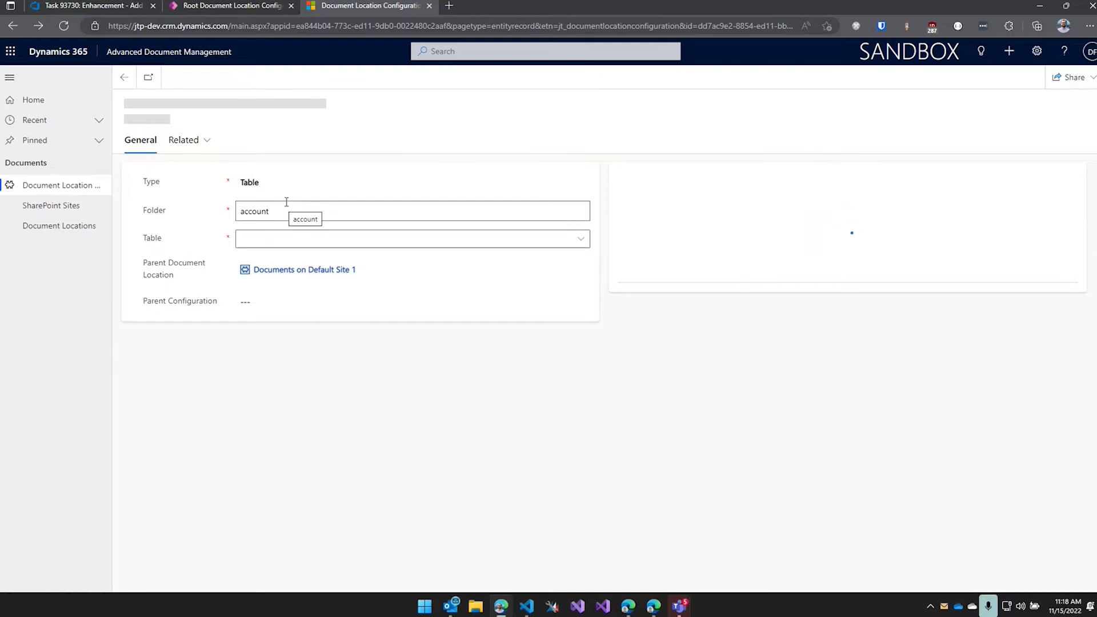
# Reload the account configuration record in the browser.
pyautogui.click(67, 30)
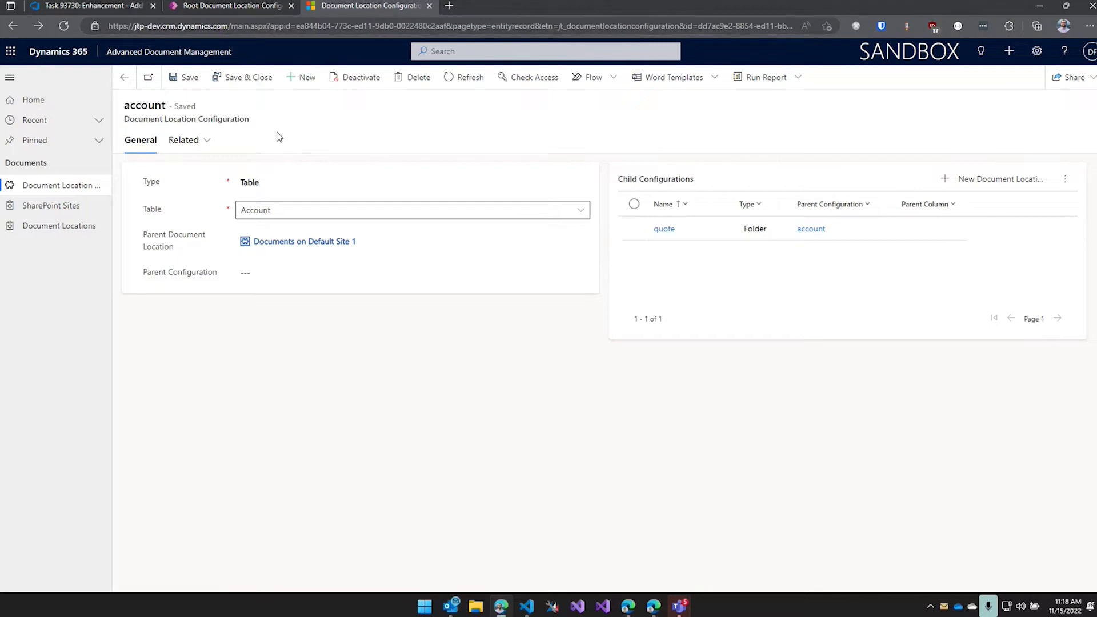
# View the solution's cloud flows in Power Apps, then return to the Dynamics 365 configuration.
pyautogui.click(254, 12)
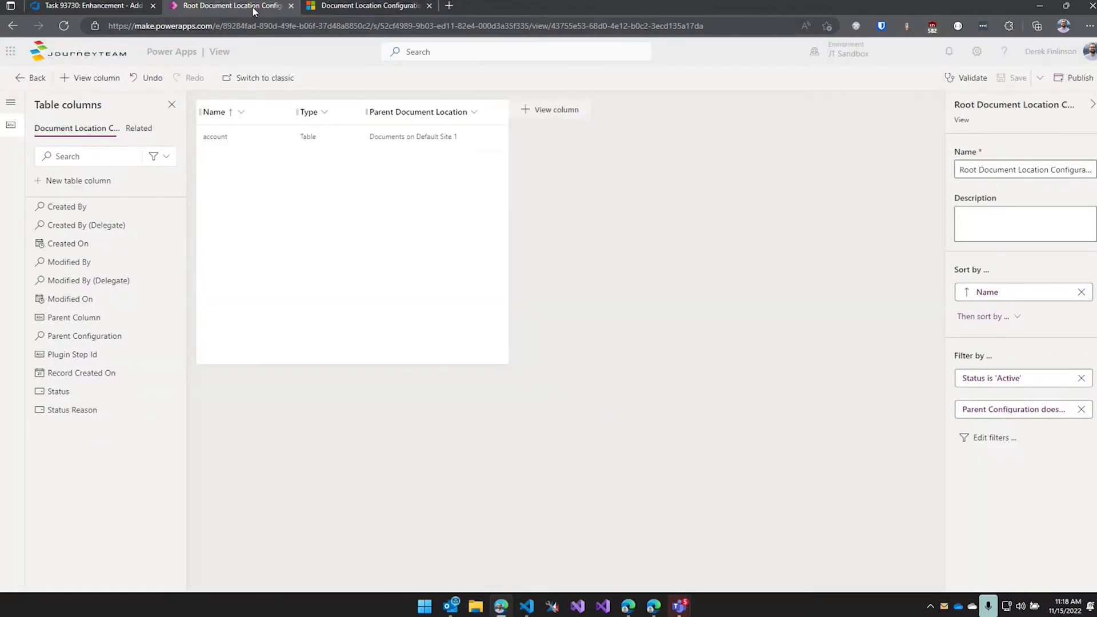
pyautogui.click(32, 79)
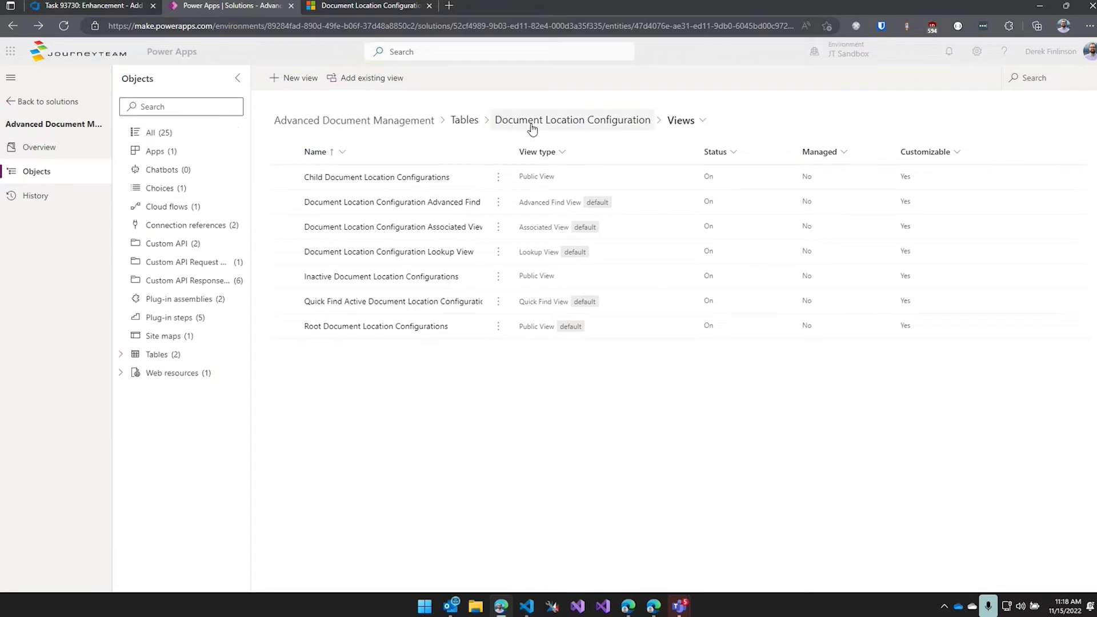
pyautogui.click(178, 212)
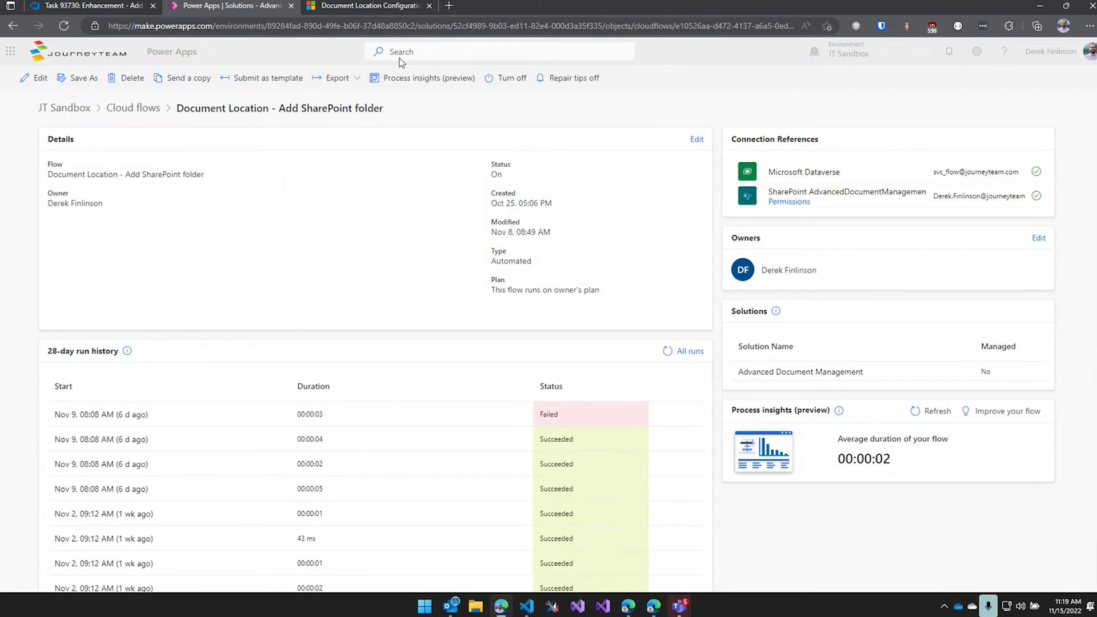
pyautogui.click(389, 7)
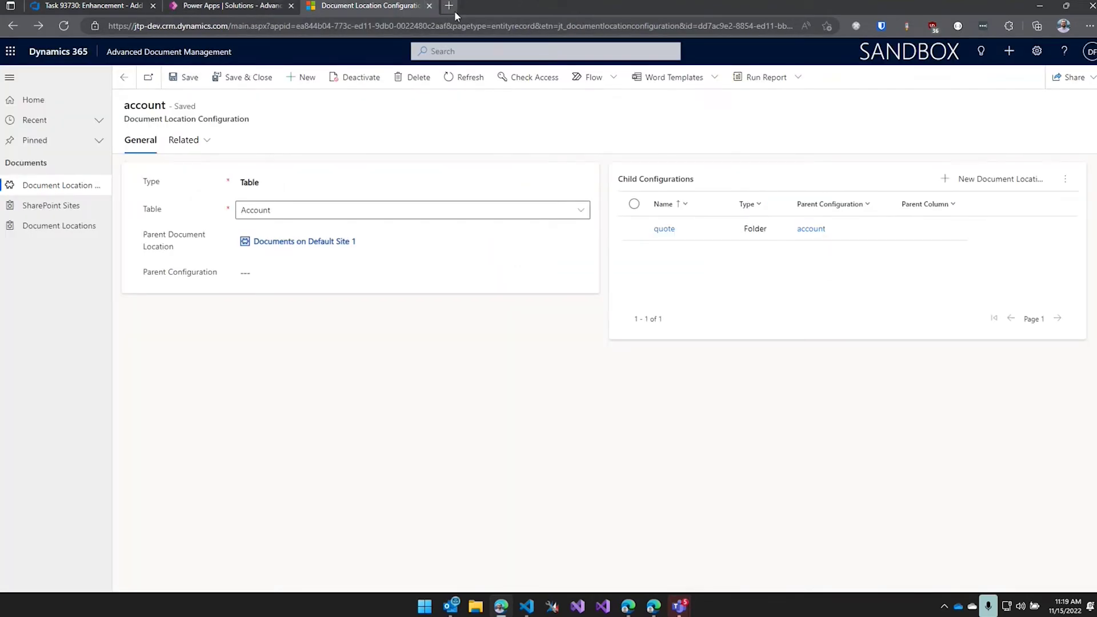
# Load the jtp-dev environment in a new tab and launch the JTP | APP app.
pyautogui.click(451, 8)
pyautogui.write('jtp-dev.crm.dynamics.com')
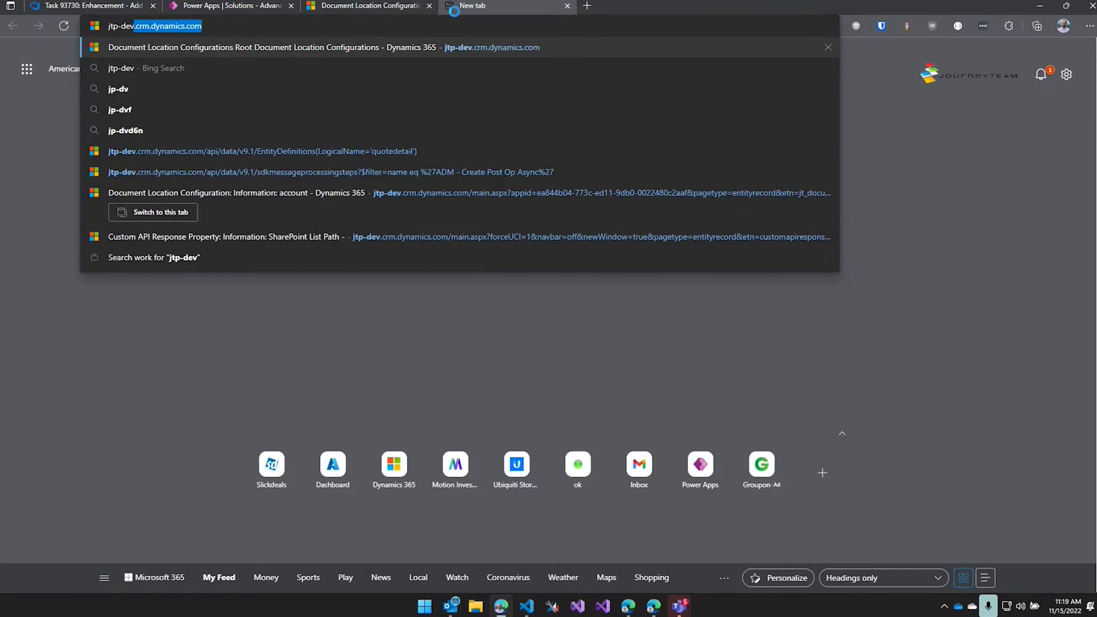
pyautogui.press('Return')
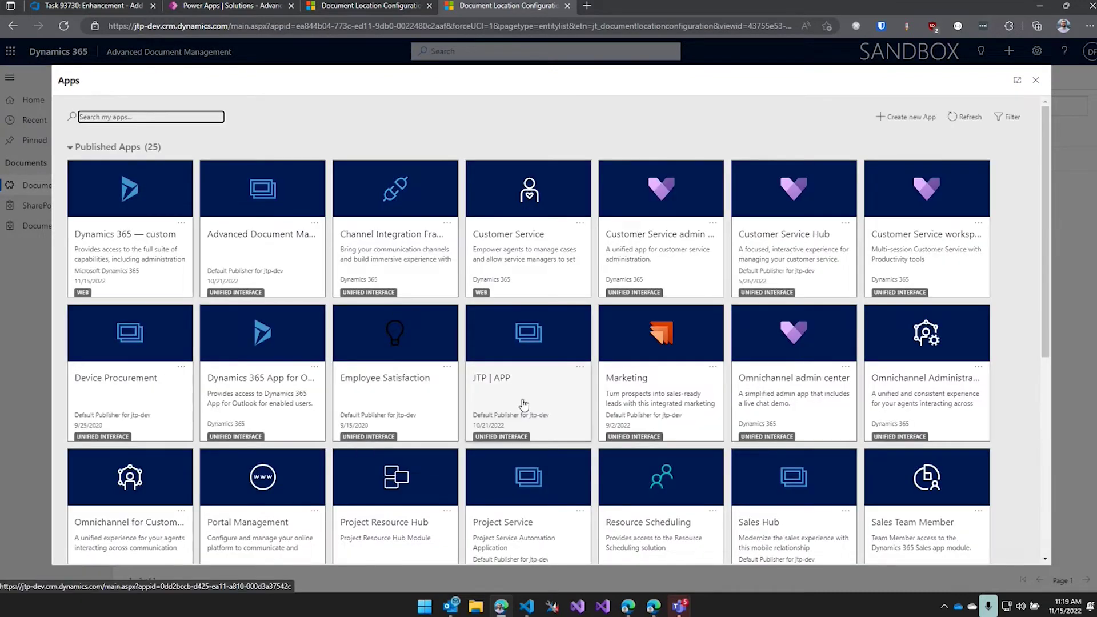
pyautogui.click(525, 391)
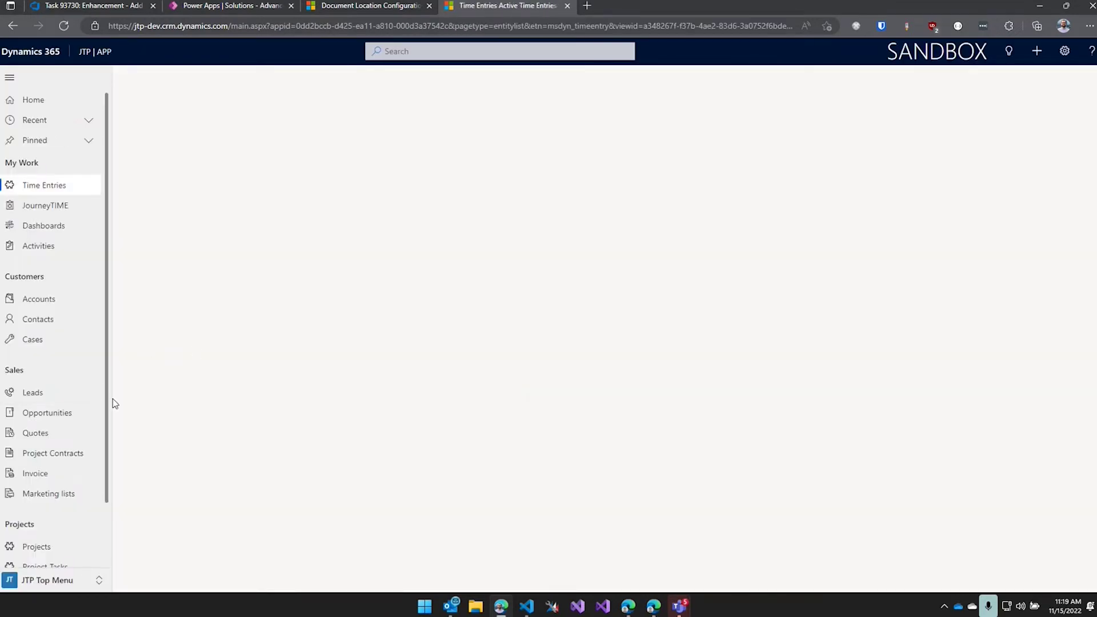
# Create a new quote named Learning Forum with Beins Co. as potential customer.
pyautogui.click(58, 438)
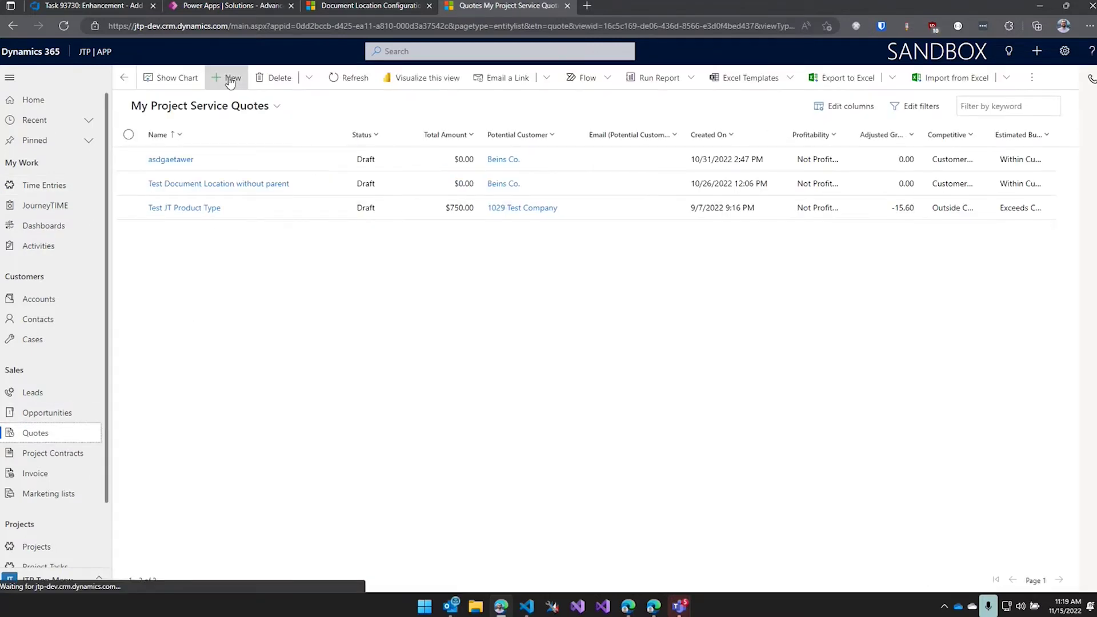
pyautogui.click(230, 77)
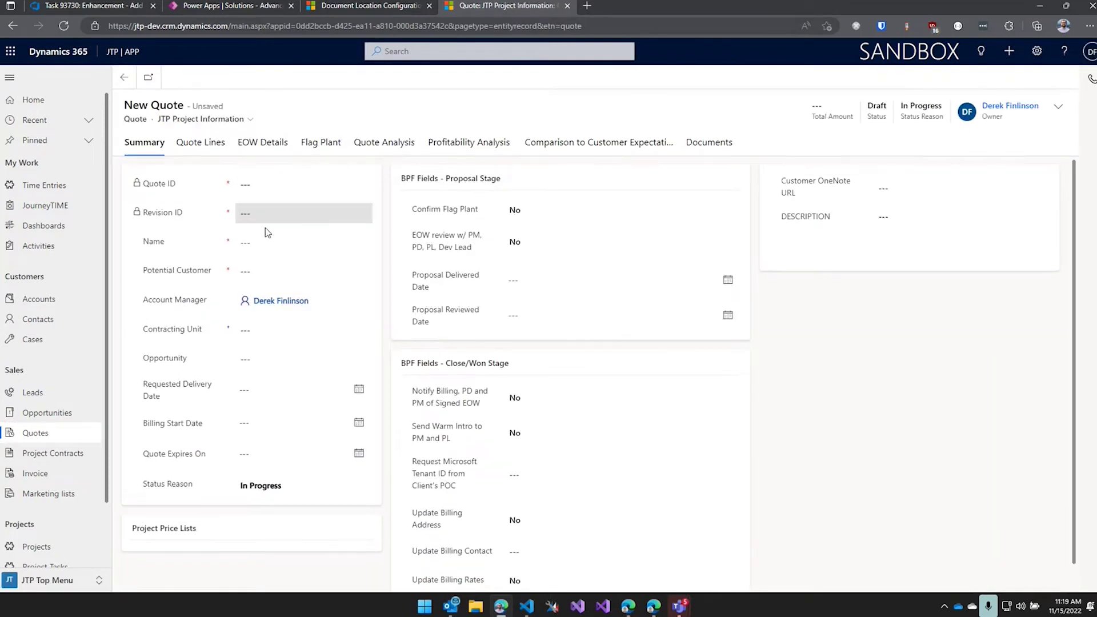
pyautogui.click(269, 241)
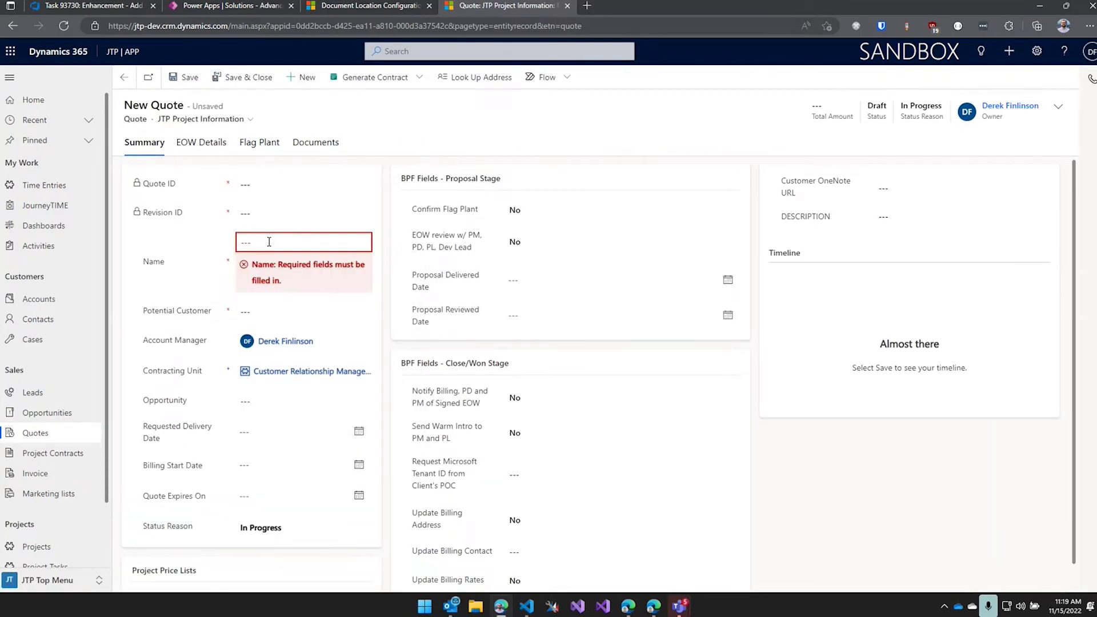
pyautogui.click(269, 242)
pyautogui.write('Le')
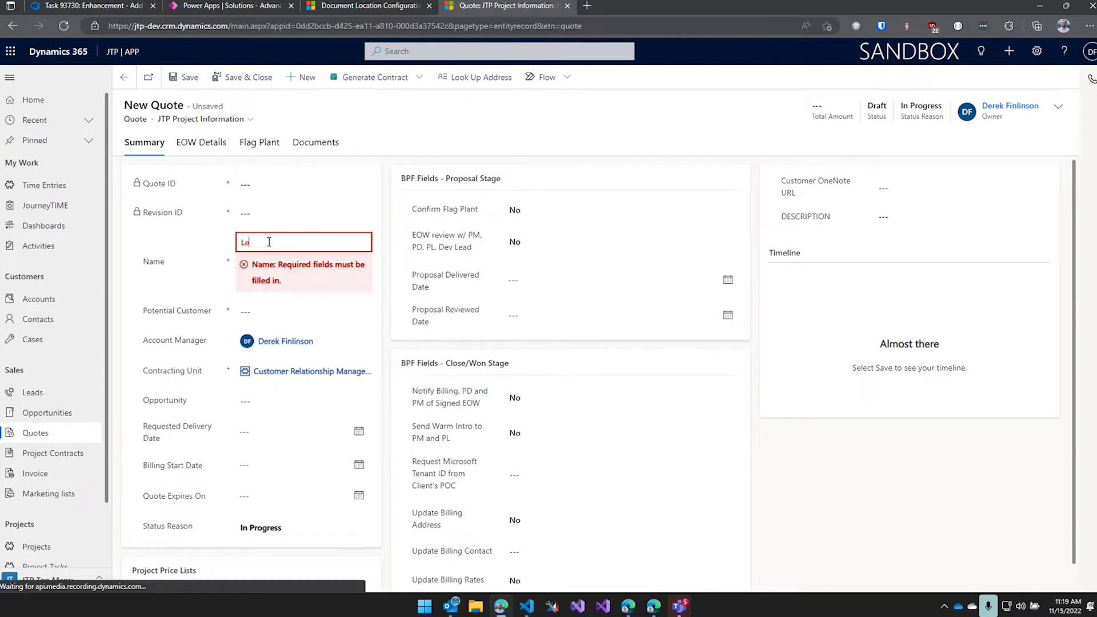
pyautogui.write('arning Forum')
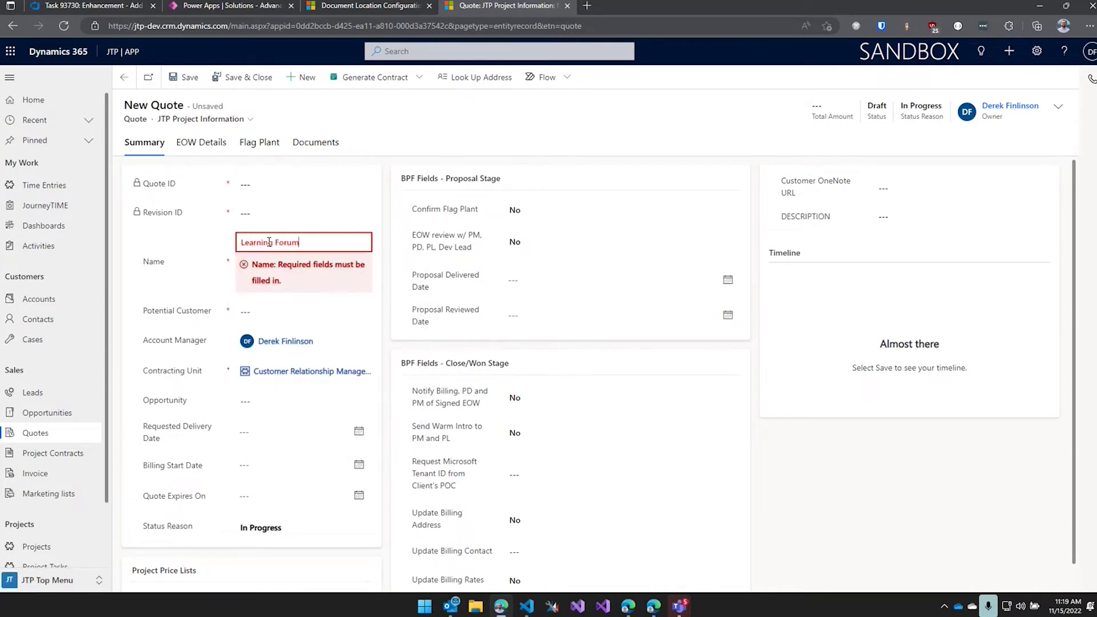
pyautogui.click(345, 271)
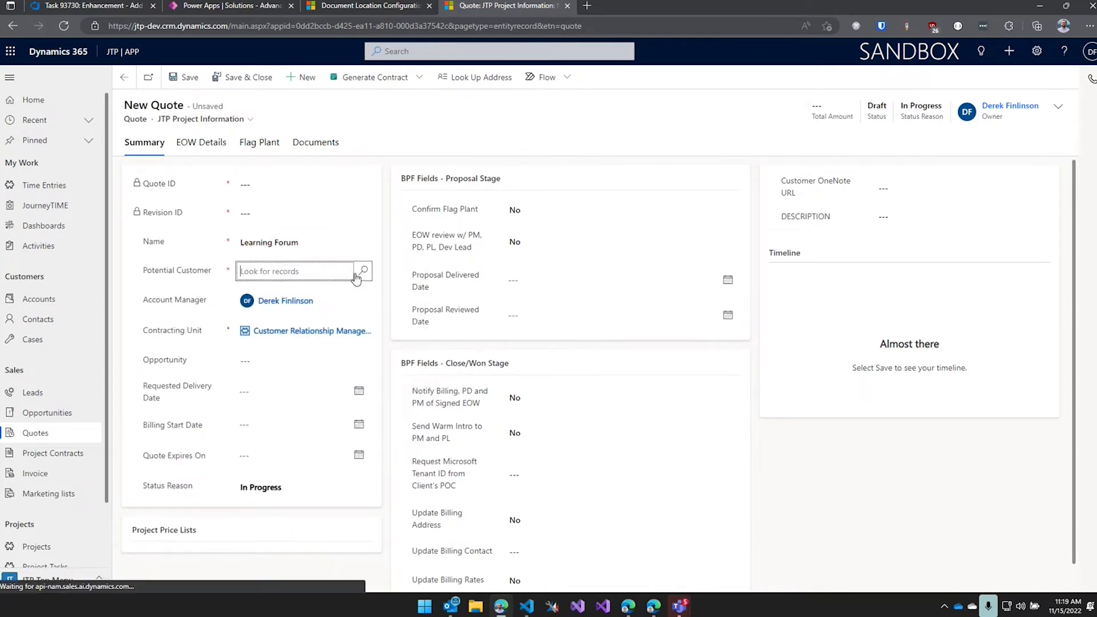
pyautogui.write('eric')
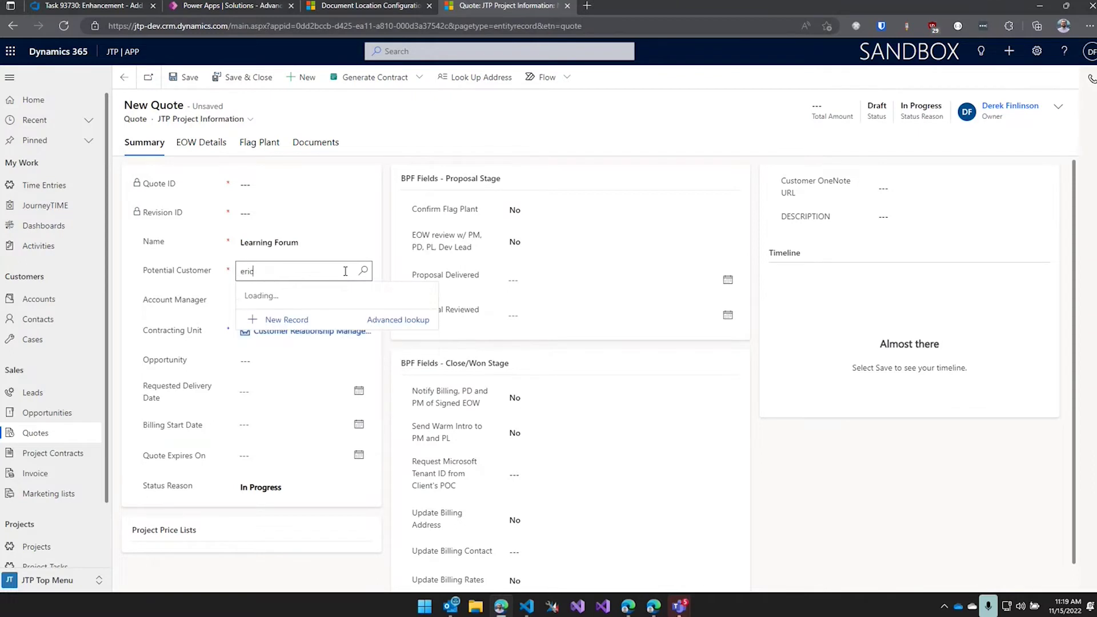
pyautogui.hotkey('ctrl', 'a')
pyautogui.write('beins')
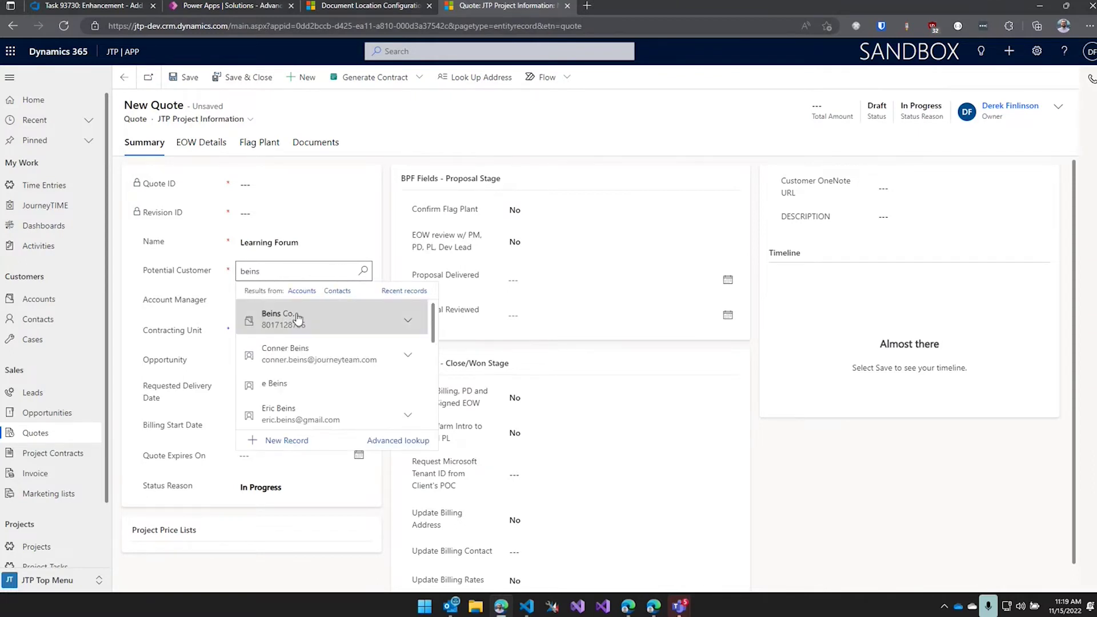
pyautogui.click(291, 317)
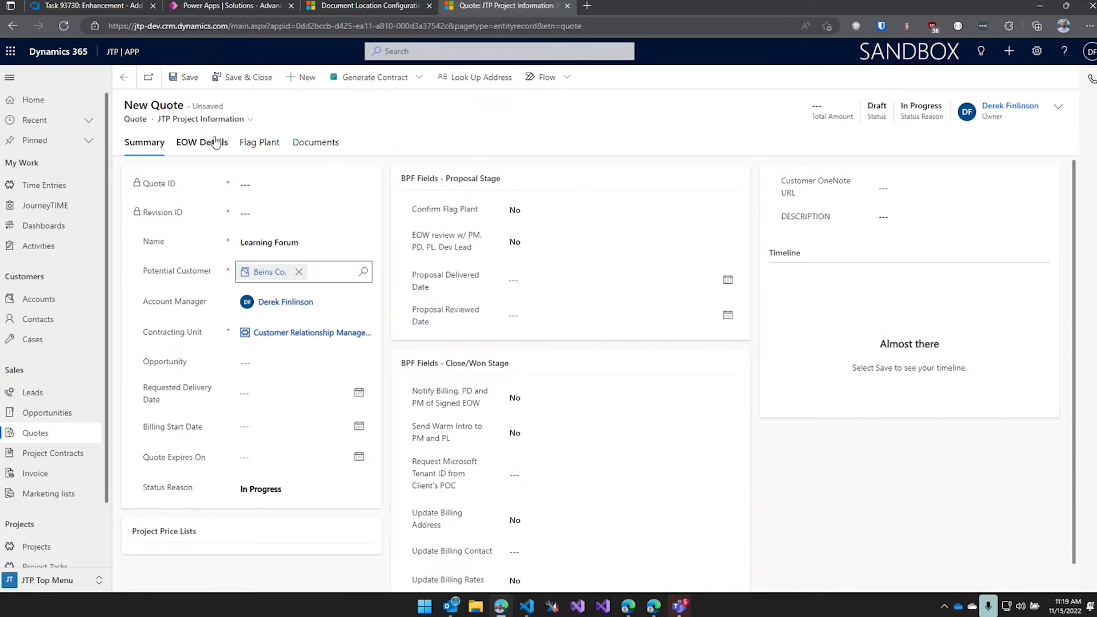
# Set the Flag Plant Description to 'Demo ADM' and save the quote.
pyautogui.click(259, 143)
pyautogui.click(289, 210)
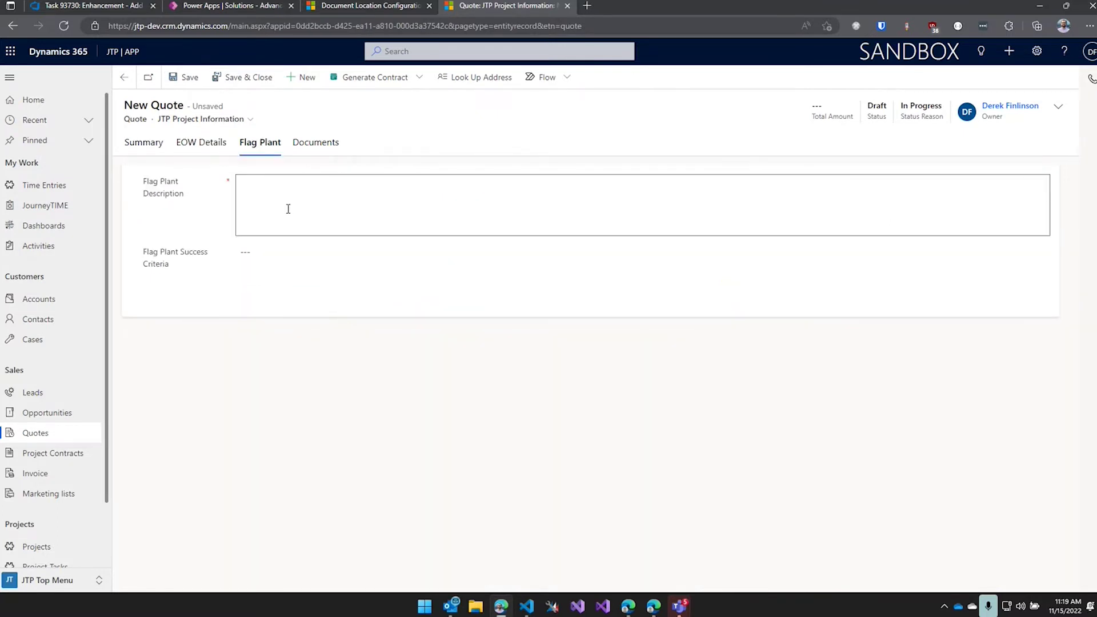
pyautogui.write('Demo ADM')
pyautogui.click(146, 144)
pyautogui.click(184, 77)
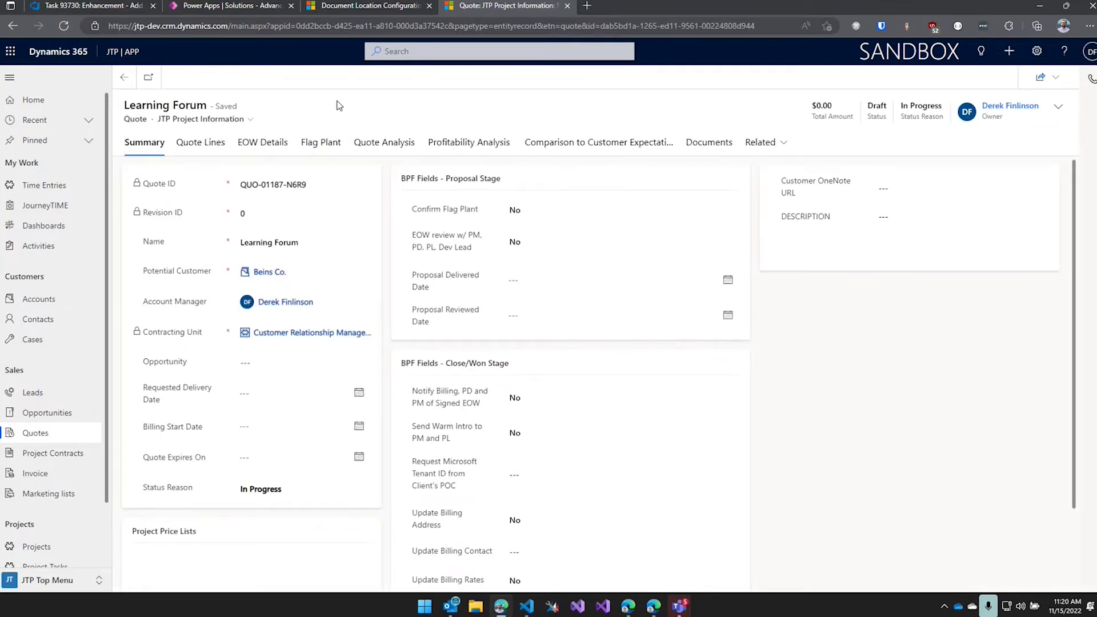
# Refresh the flow's run history until the failed 11:20 AM run shows, then return to cloud flows.
pyautogui.click(231, 9)
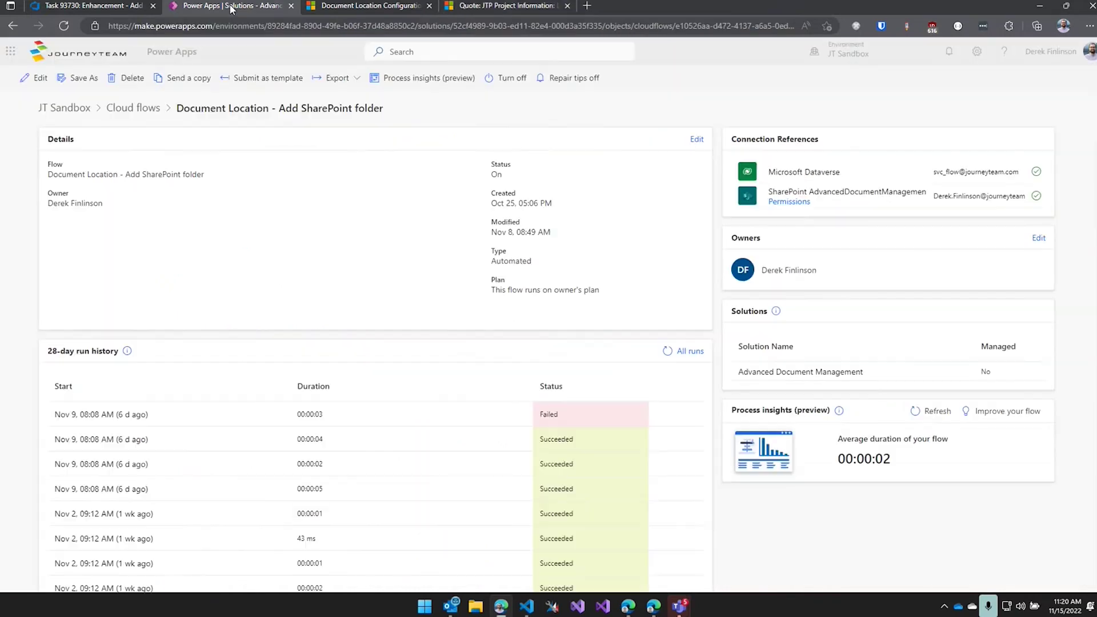
pyautogui.click(669, 354)
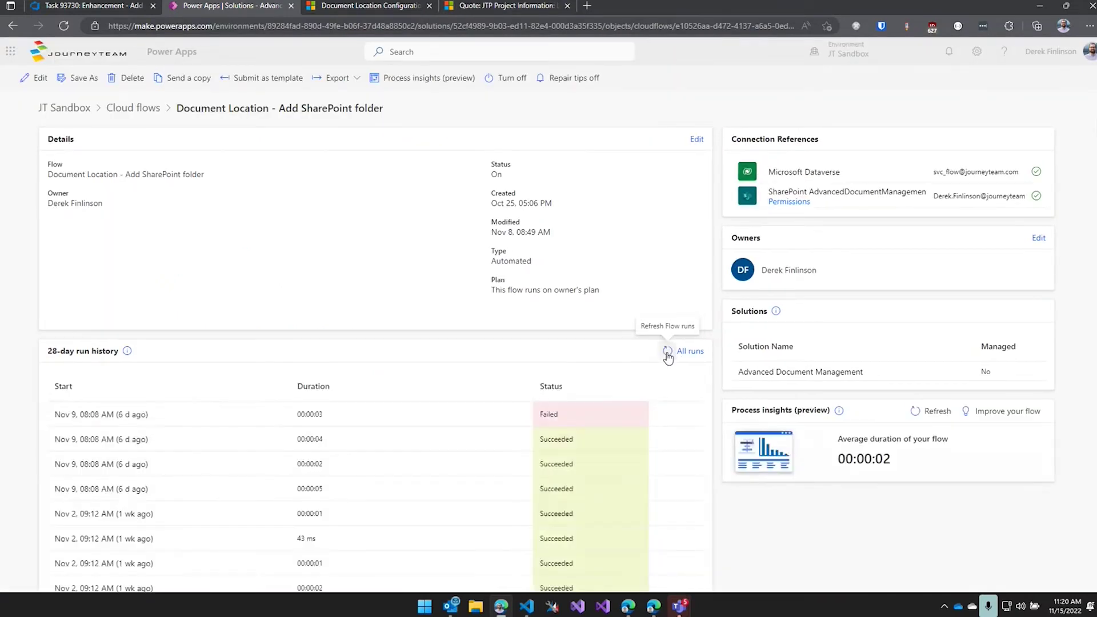
pyautogui.click(667, 353)
pyautogui.click(666, 353)
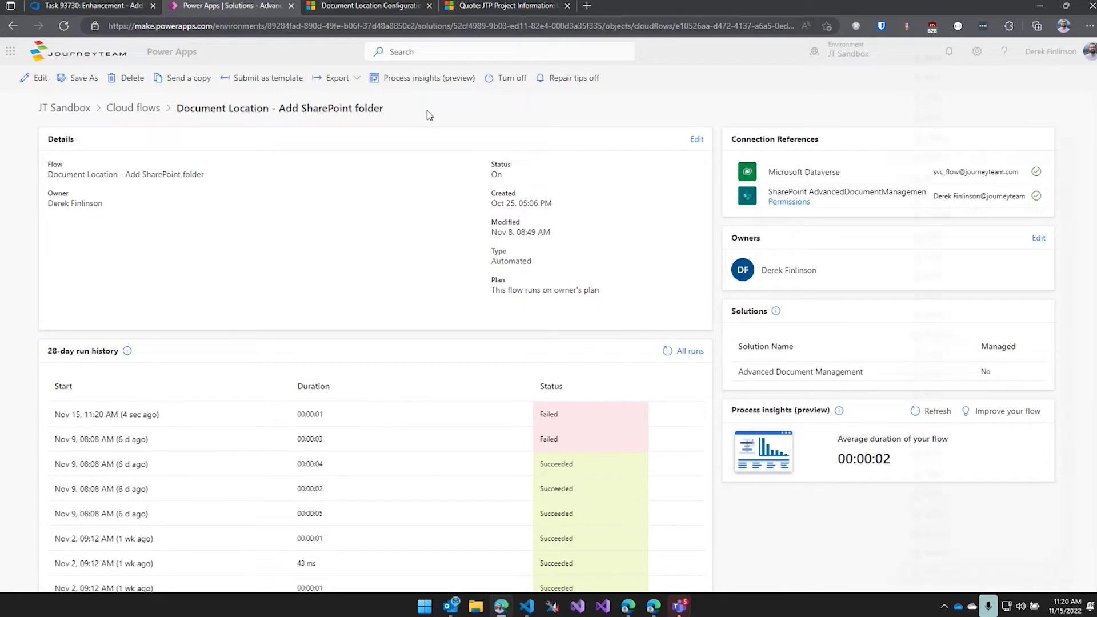
pyautogui.hotkey('alt', 'Left')
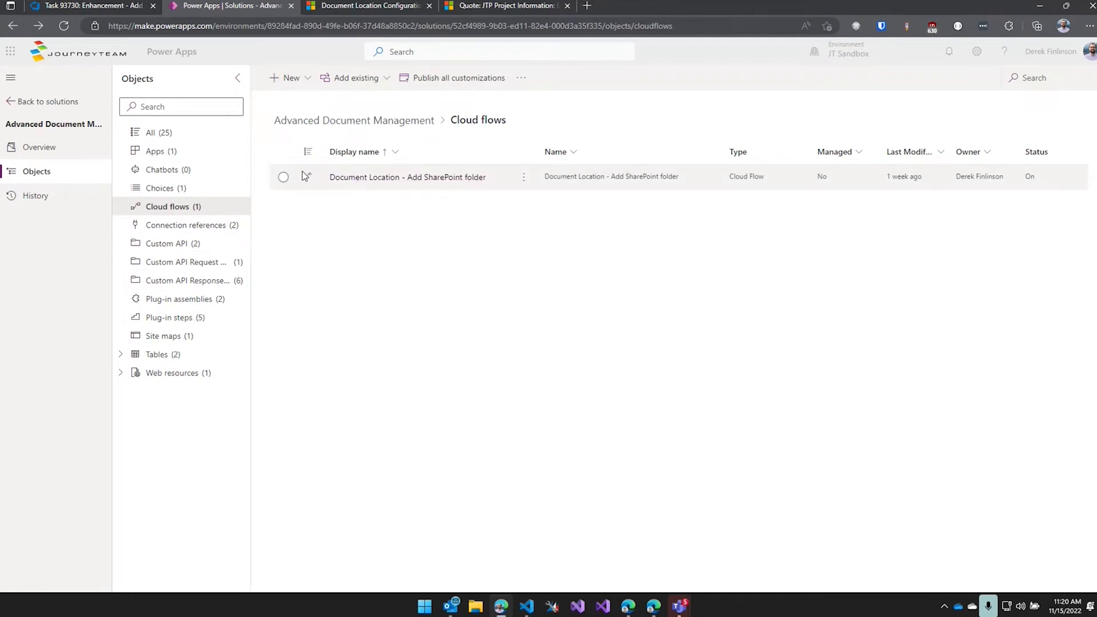
# List the solution's custom APIs and widen the Display name column to fit names.
pyautogui.click(189, 245)
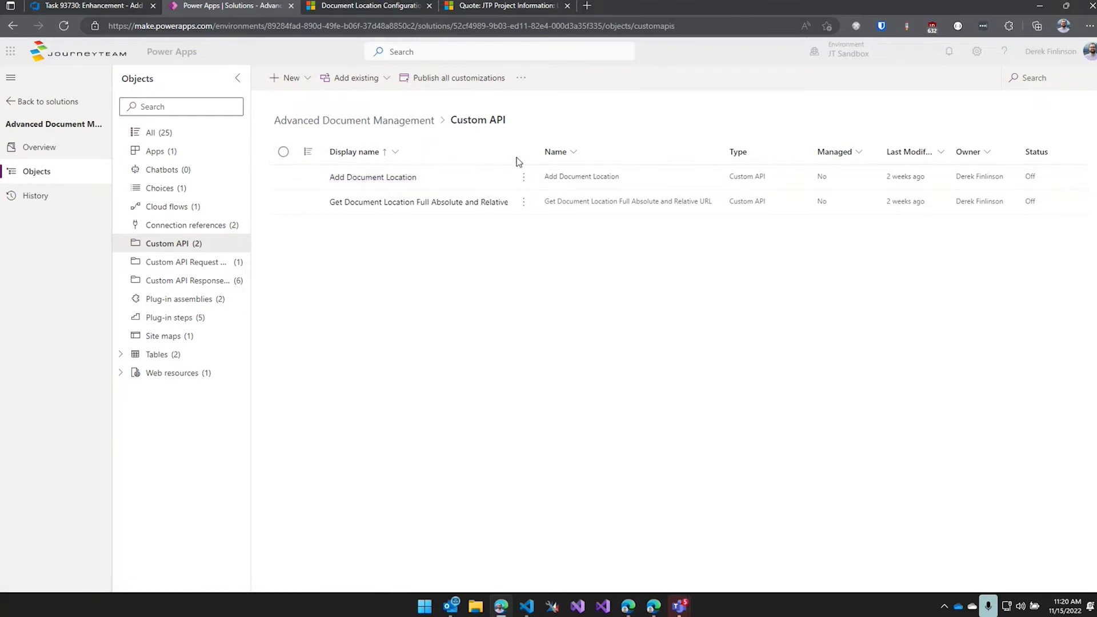
pyautogui.doubleClick(537, 152)
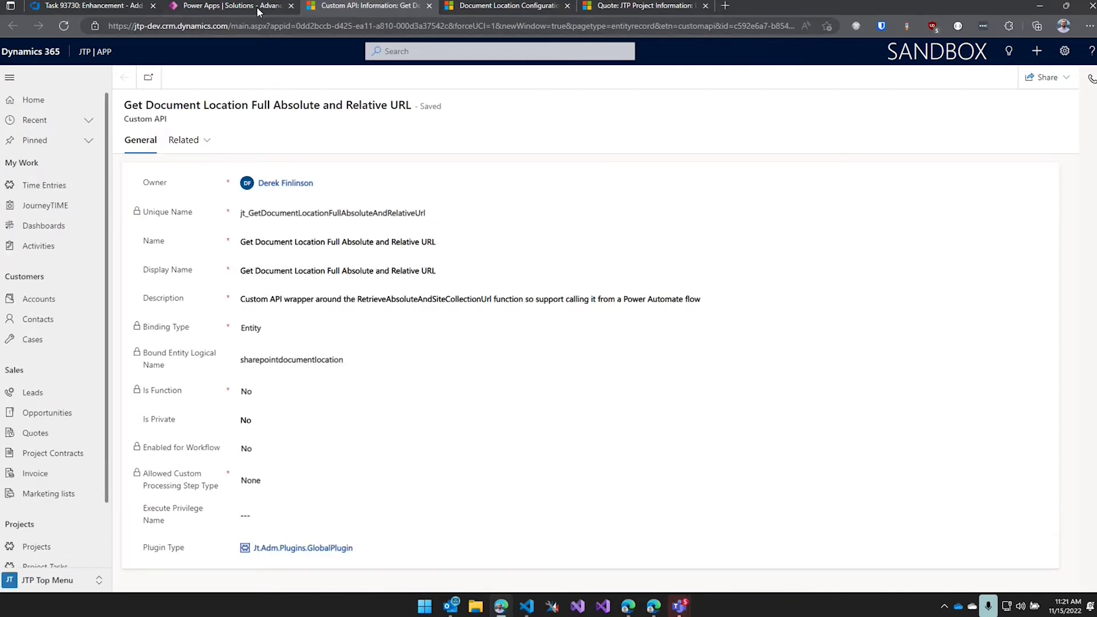
pyautogui.moveTo(256, 6)
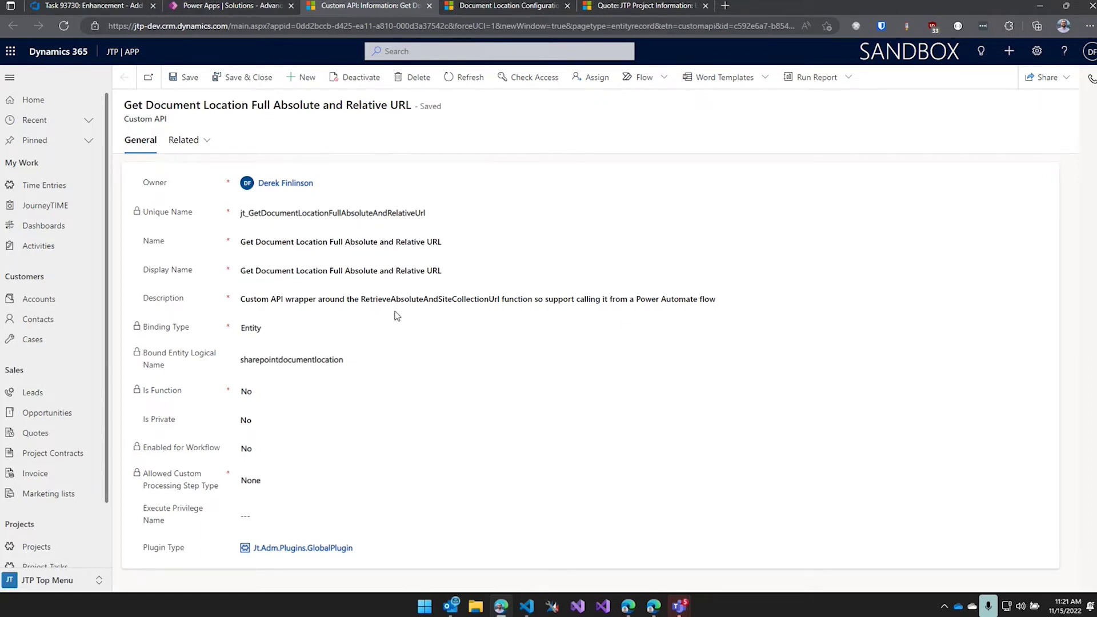
pyautogui.click(372, 306)
pyautogui.click(255, 9)
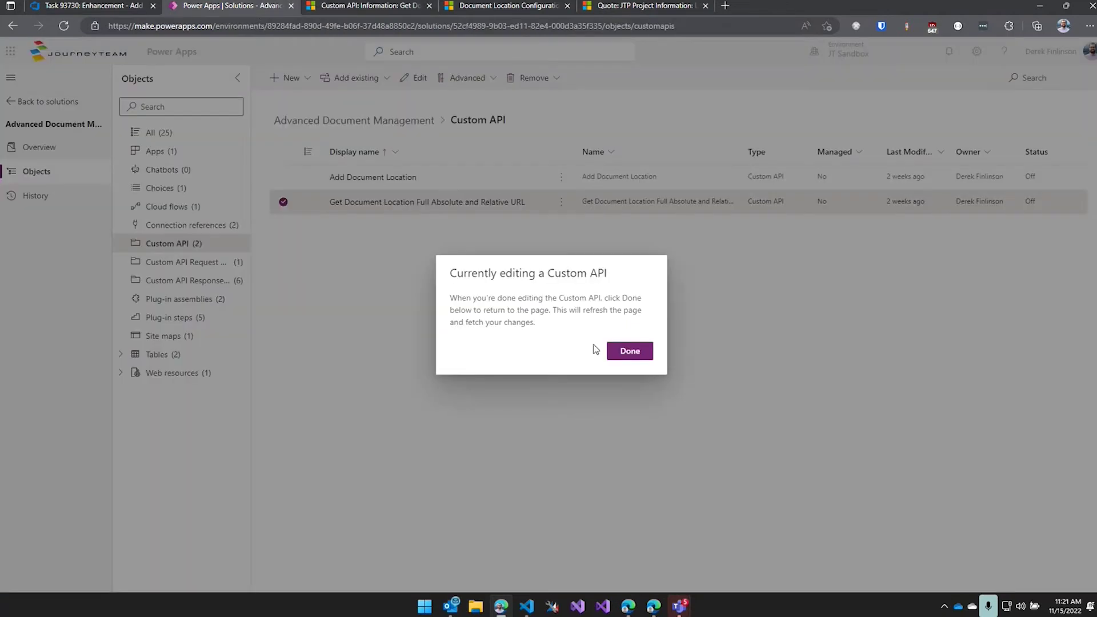
pyautogui.click(630, 352)
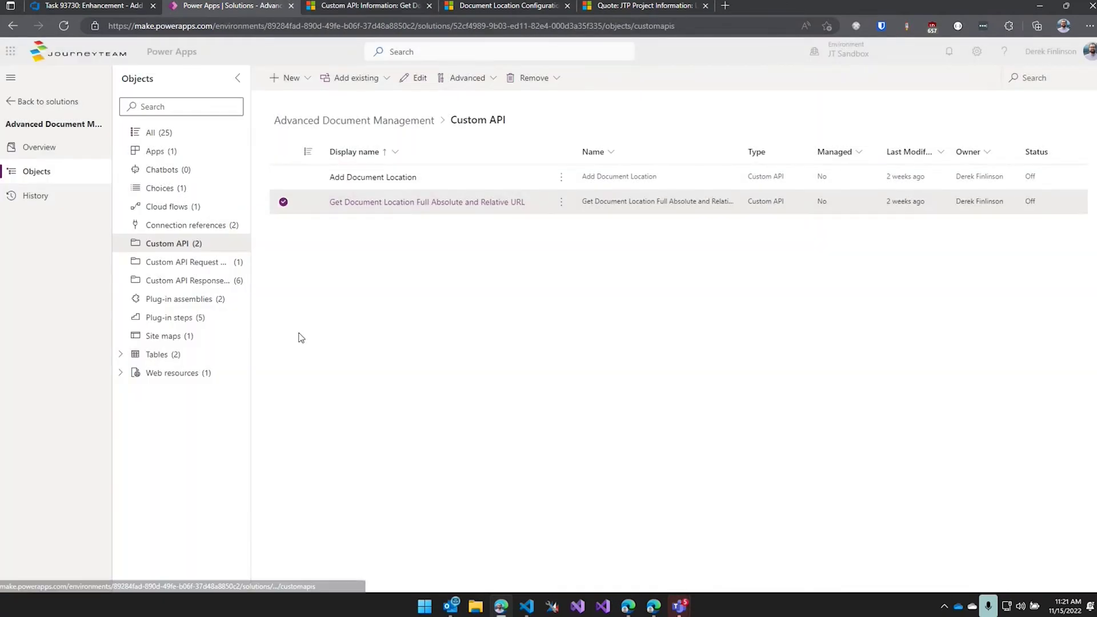
pyautogui.click(177, 212)
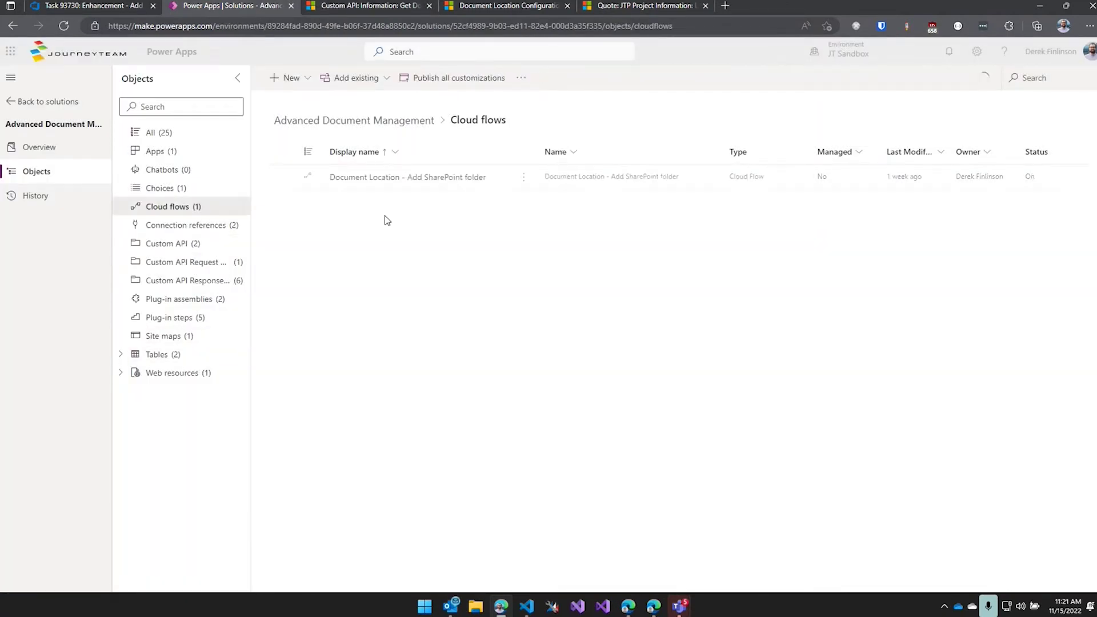
pyautogui.click(410, 182)
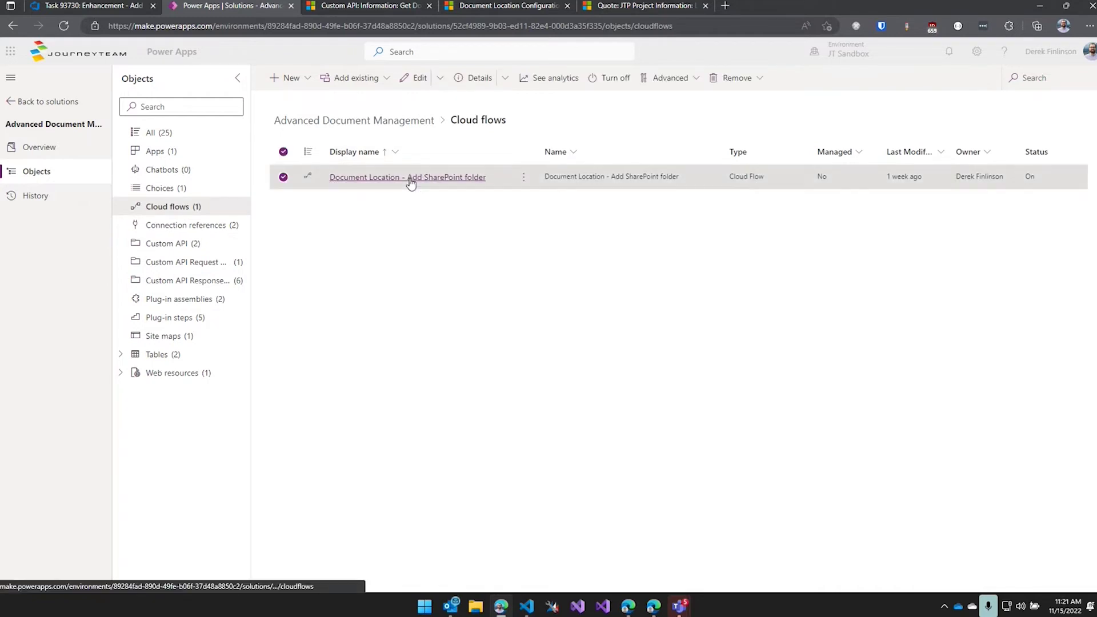
pyautogui.click(375, 8)
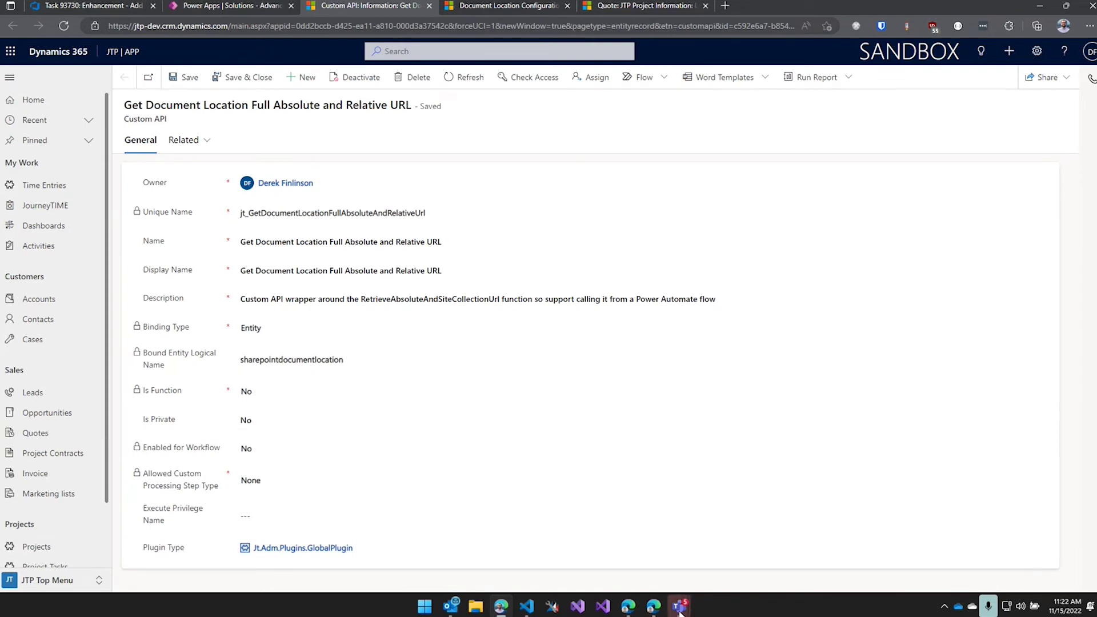
pyautogui.moveTo(680, 609)
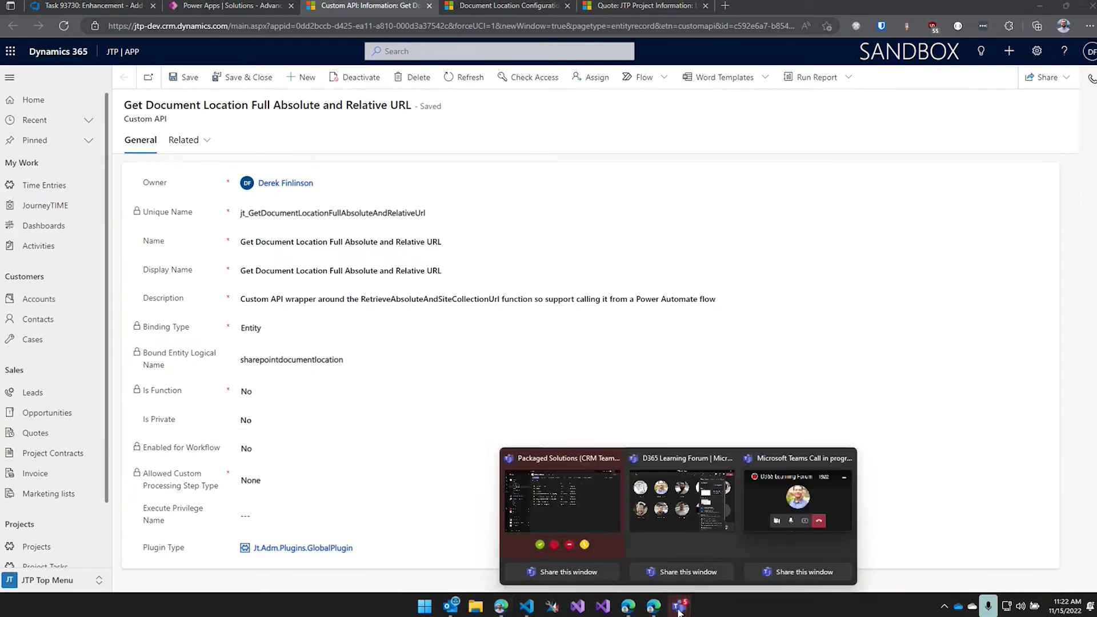
pyautogui.click(571, 492)
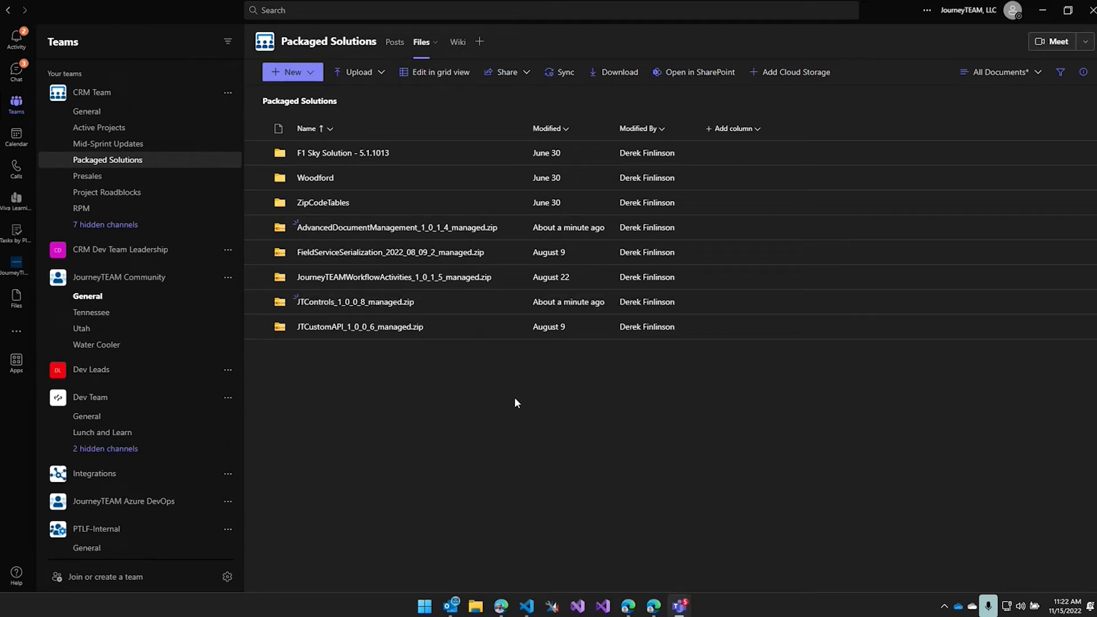
pyautogui.hotkey('alt', 'Tab')
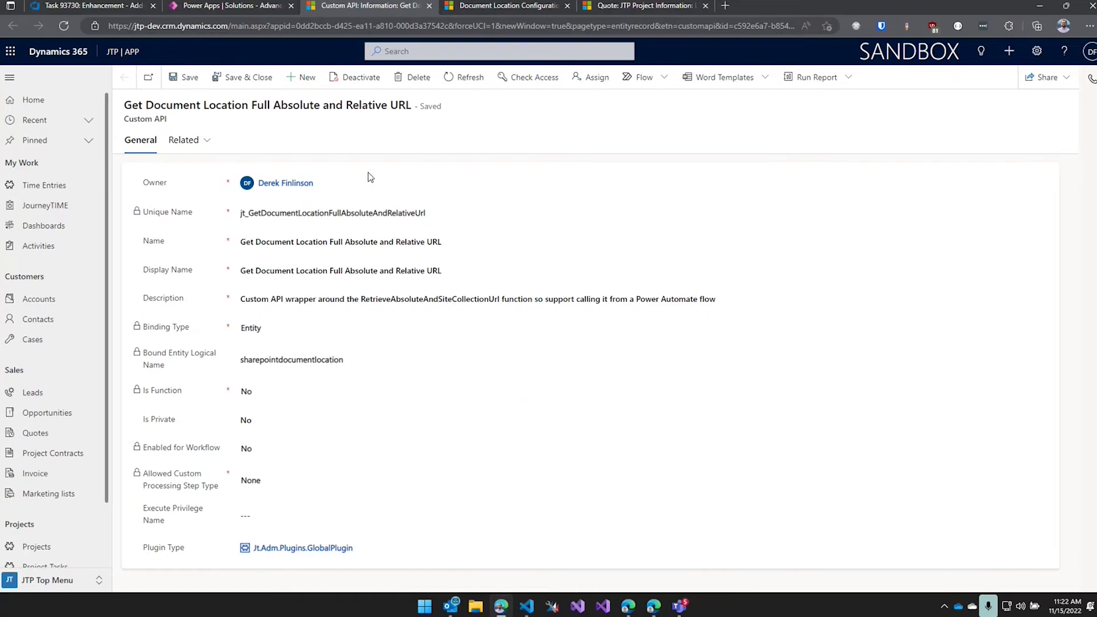
# Switch to the account Document Location Configuration tab.
pyautogui.click(526, 6)
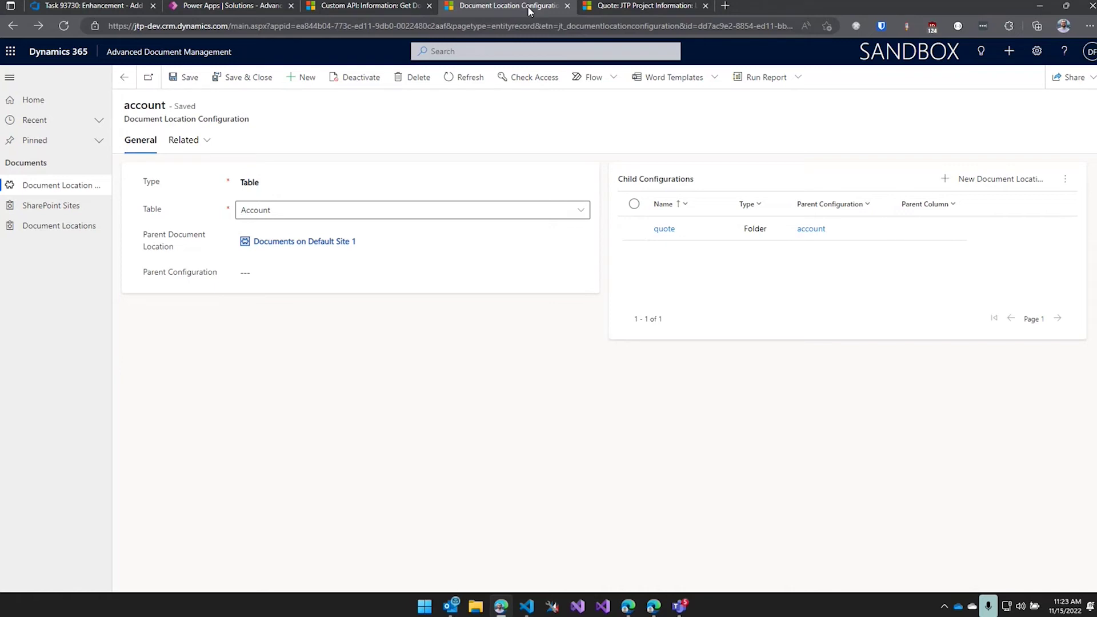
# Switch to the Learning Forum quote, view its Documents showing the missing SharePoint folder, and return to Summary.
pyautogui.click(625, 5)
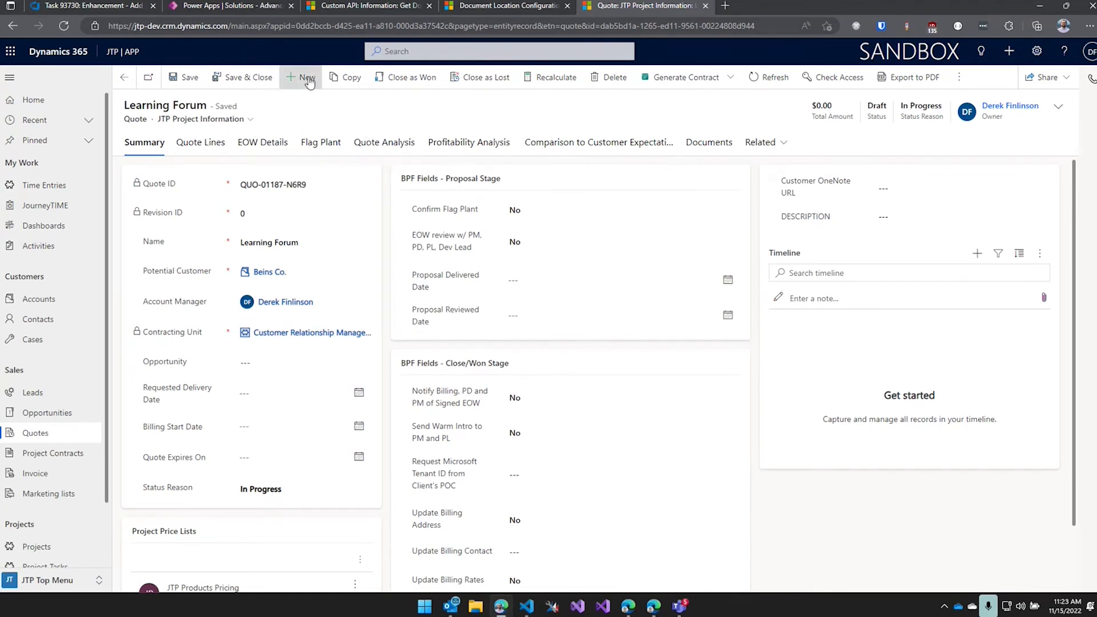
pyautogui.click(705, 147)
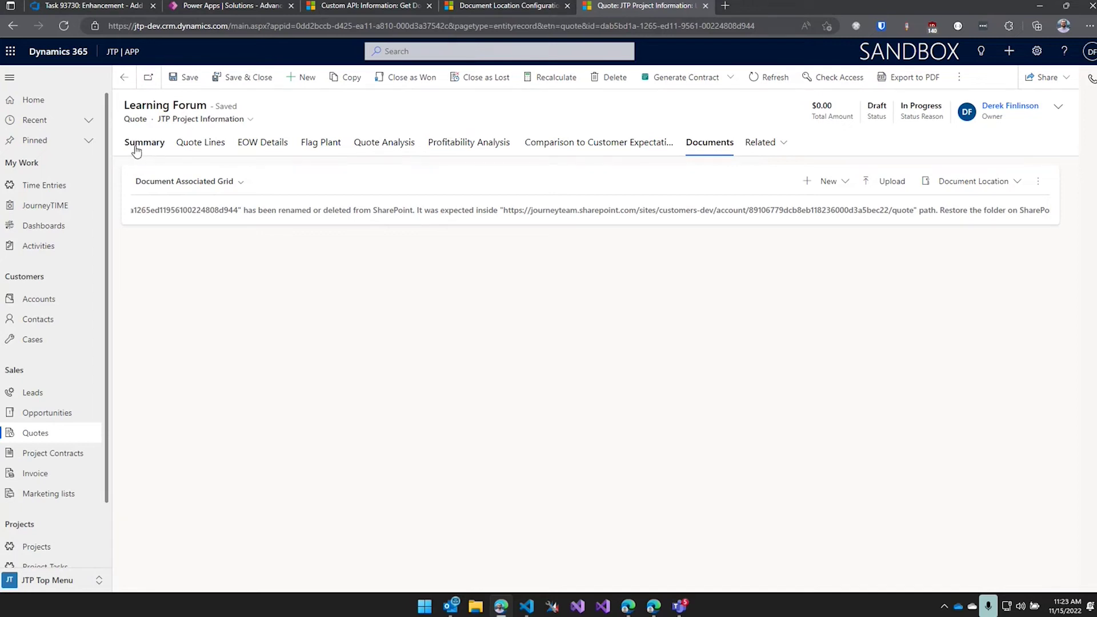
pyautogui.click(136, 150)
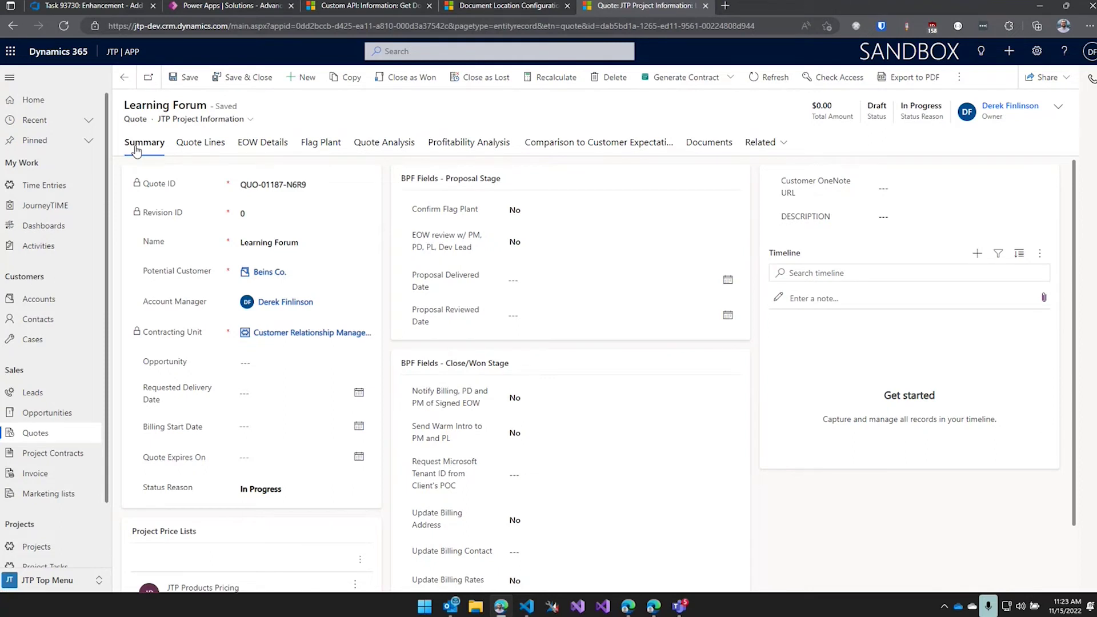
# Go to the Document Location Configuration tab and open the empty SharePoint Sites list.
pyautogui.hotkey('ctrl', 'shift', 'Tab')
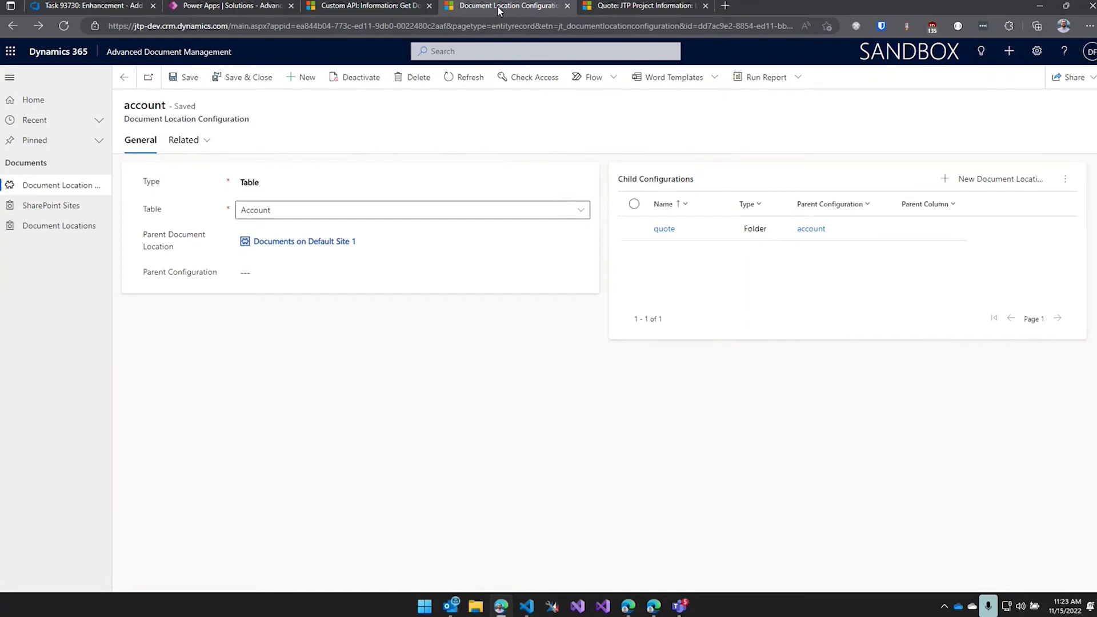
pyautogui.click(45, 206)
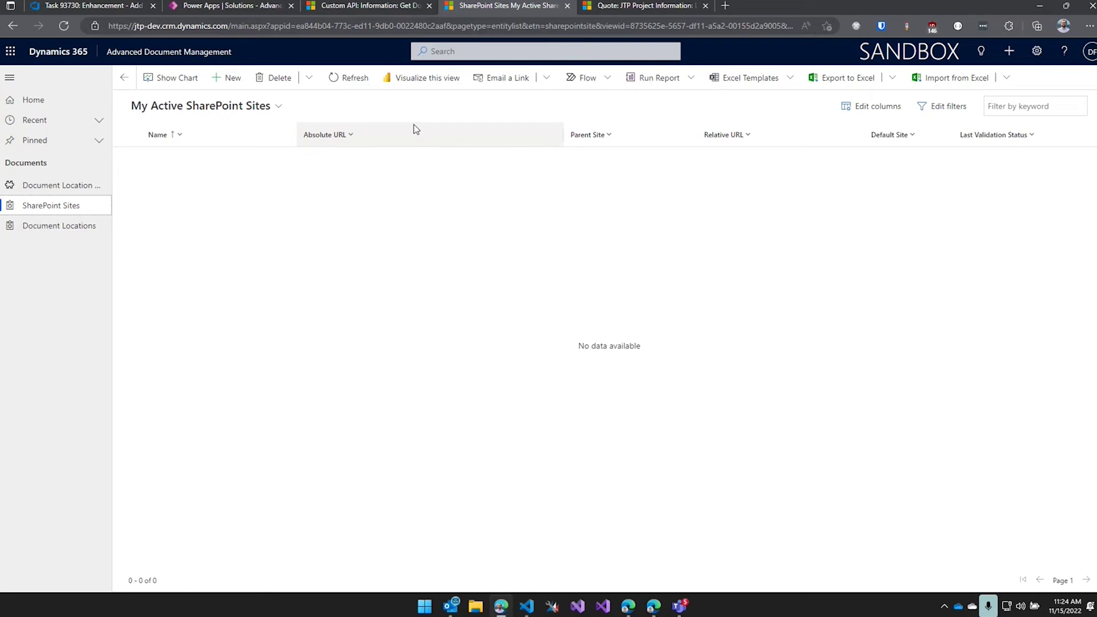
# Open the Document Location Configurations list showing the single account configuration on Default Site 1.
pyautogui.click(75, 186)
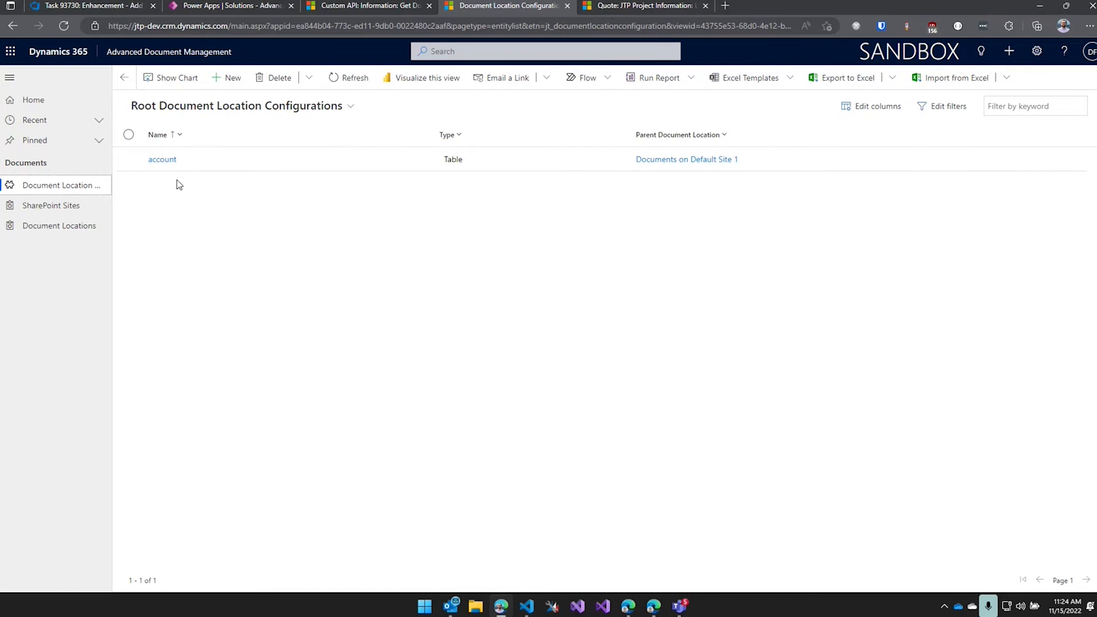
# Open the account document location configuration record to see its quote child configuration.
pyautogui.click(167, 162)
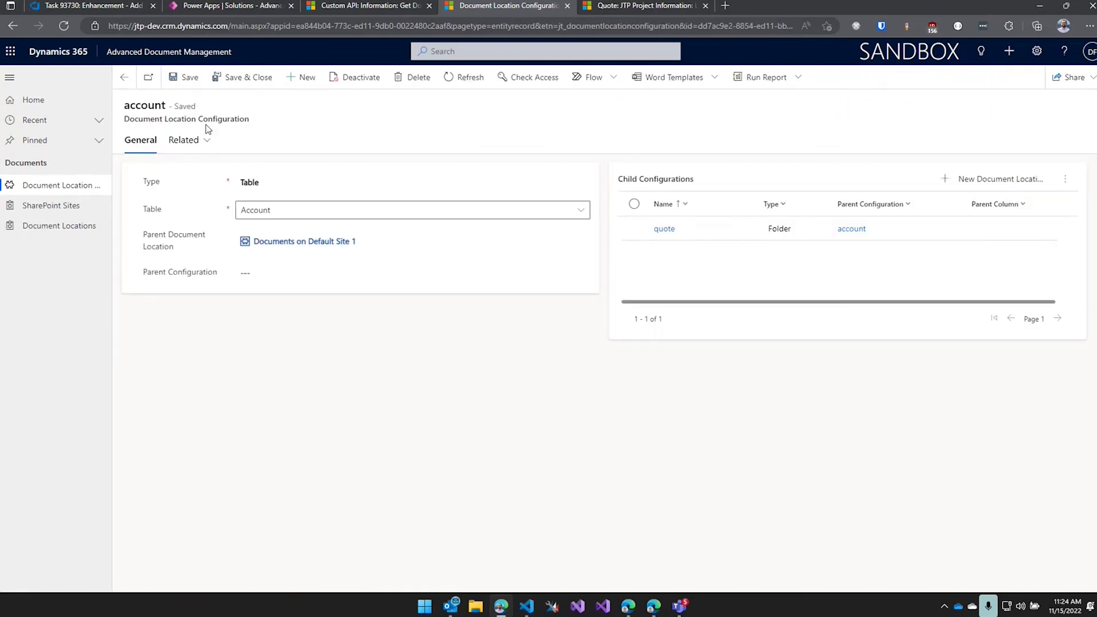